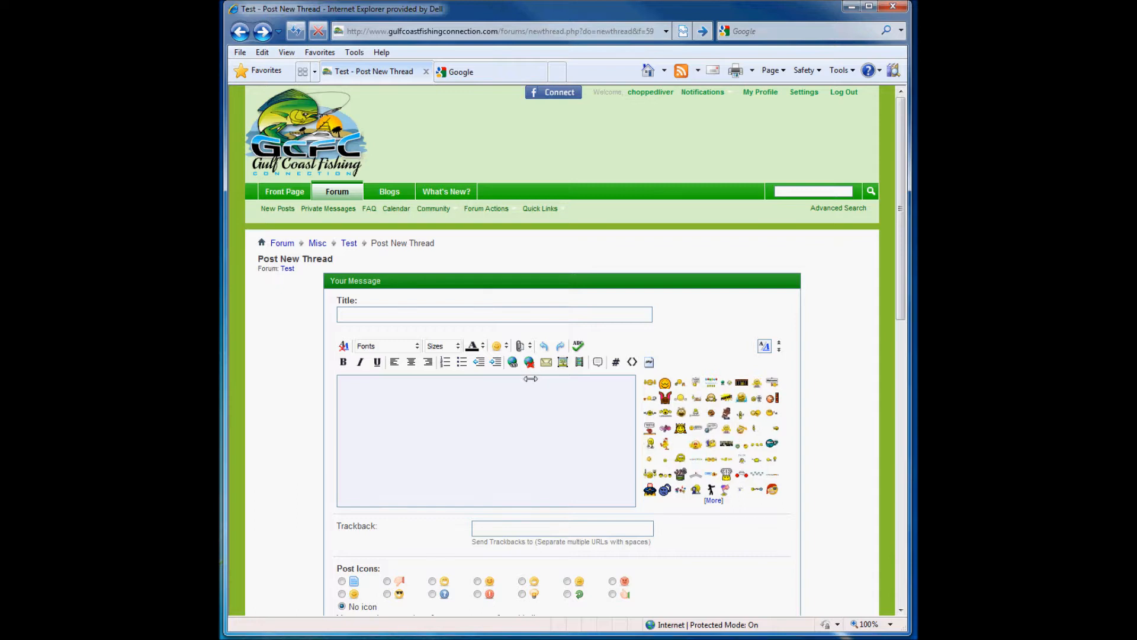
- Open the attachment manager for the new thread and attach sample 2.jpg, ps_logo2.png and sample 1.jpg
{"action": "left_click", "coordinate": [524, 346]}
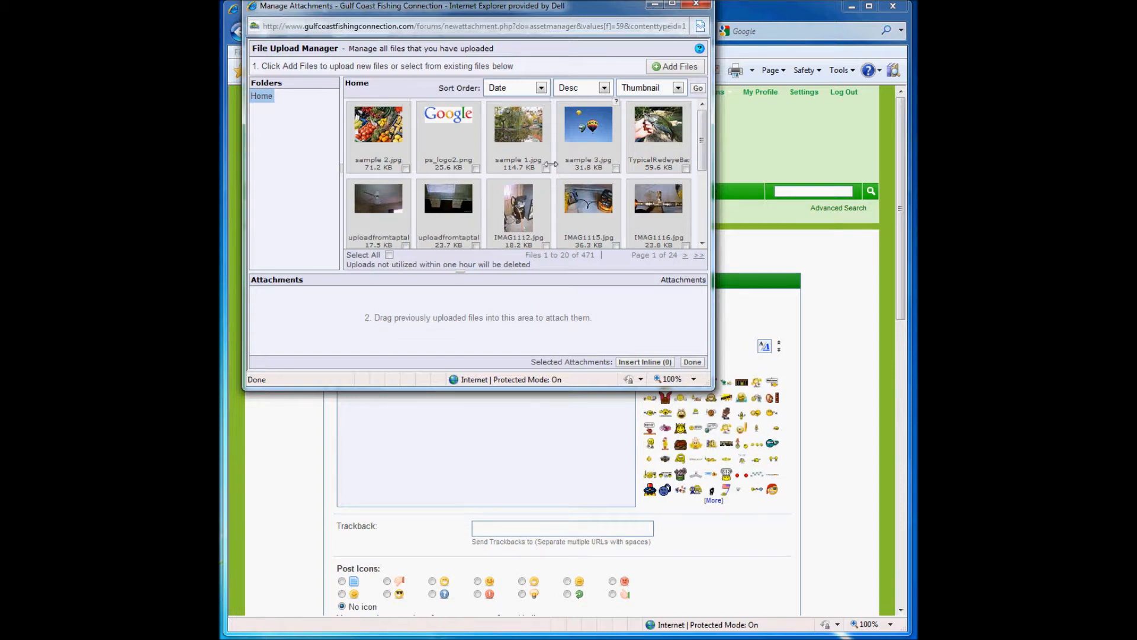
{"action": "left_click", "coordinate": [407, 169]}
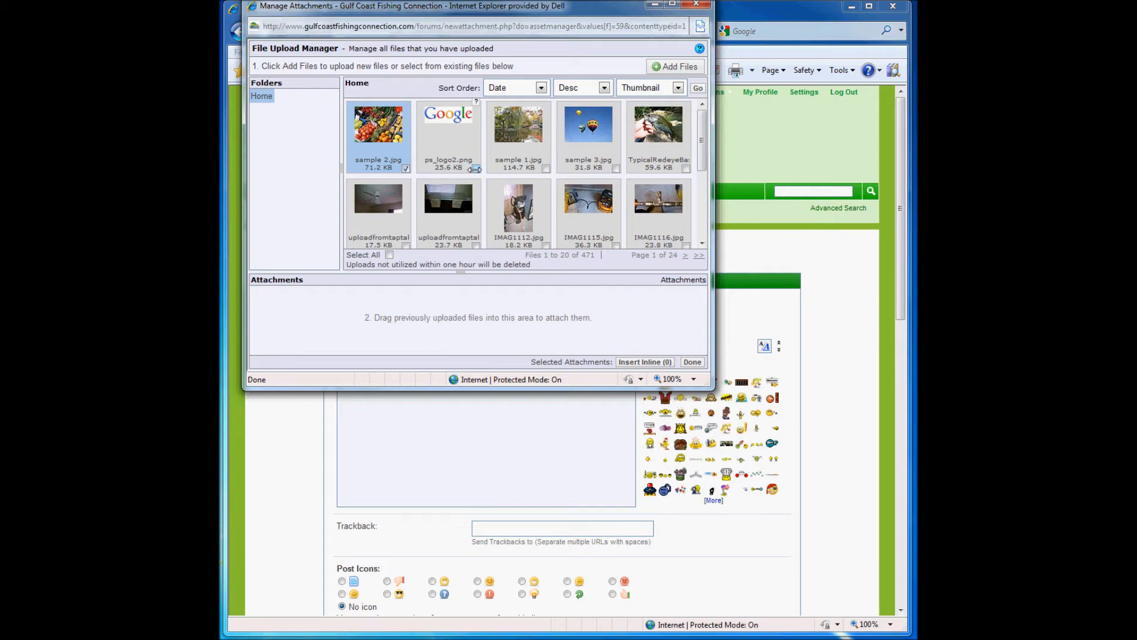
{"action": "left_click", "coordinate": [476, 169]}
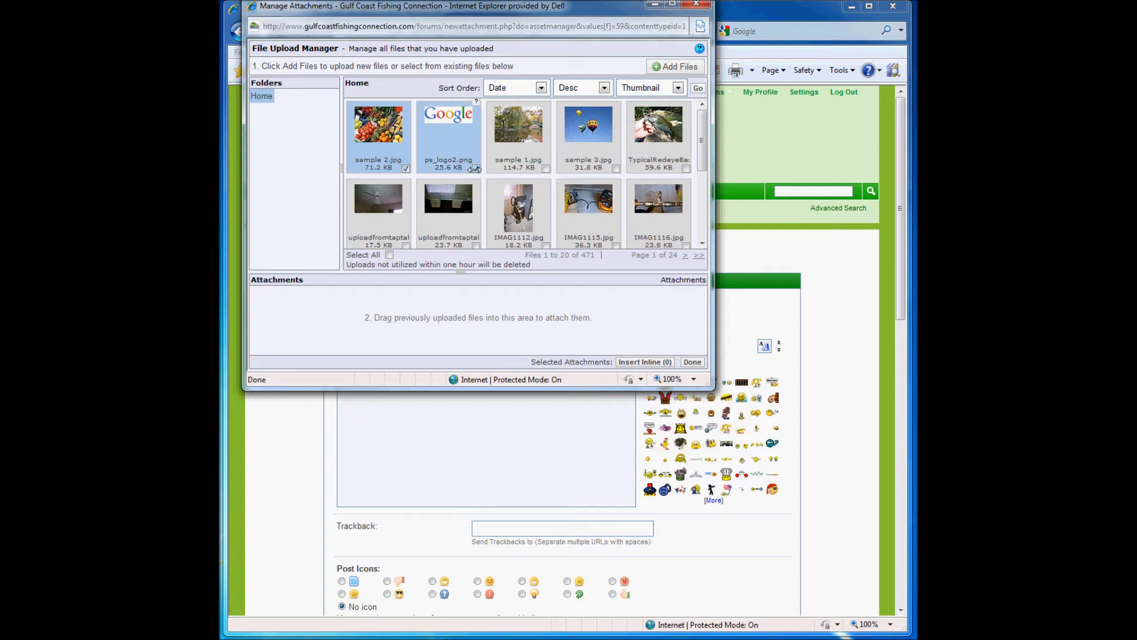
{"action": "left_click", "coordinate": [545, 169]}
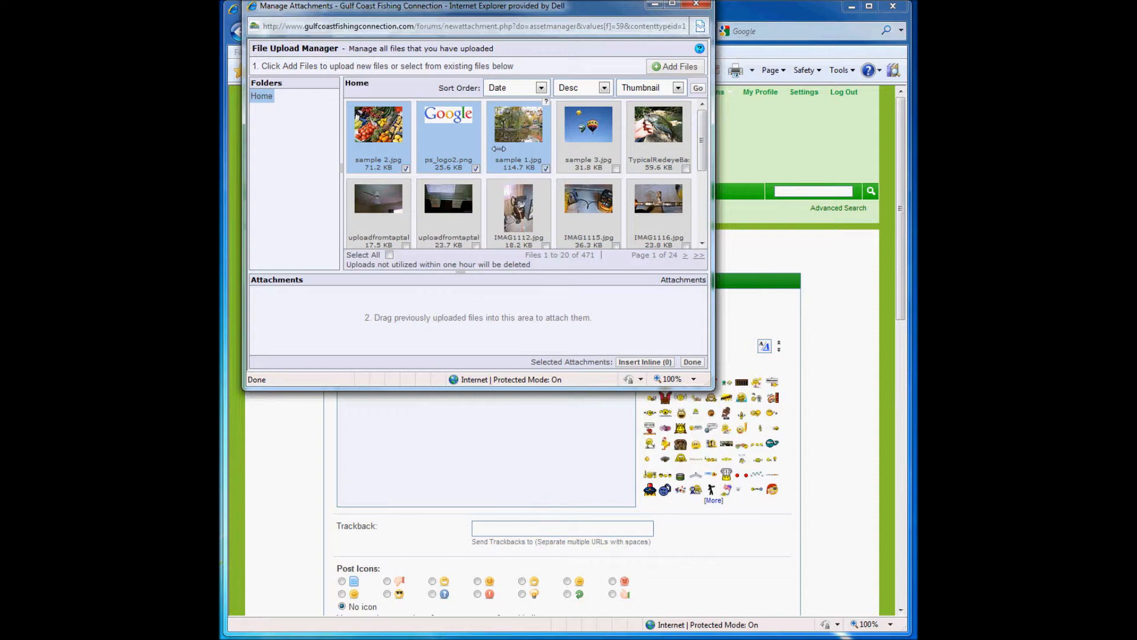
{"action": "left_click_drag", "start_coordinate": [502, 142], "coordinate": [475, 319]}
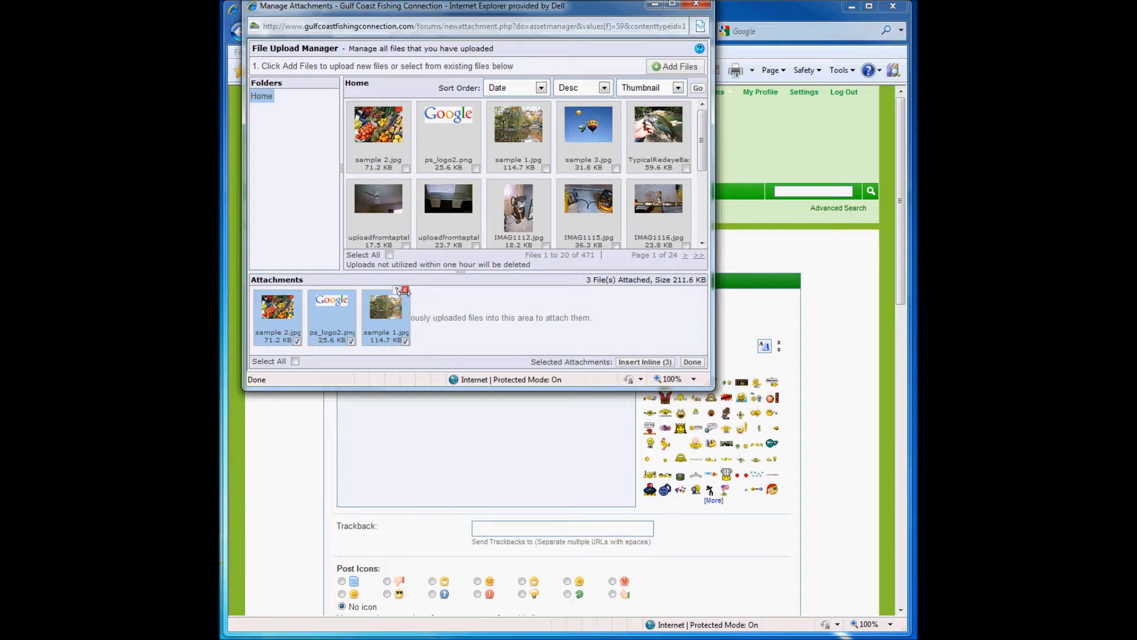
- Remove all three selected files from the thread's attachments and confirm the deletion
{"action": "left_click", "coordinate": [405, 291]}
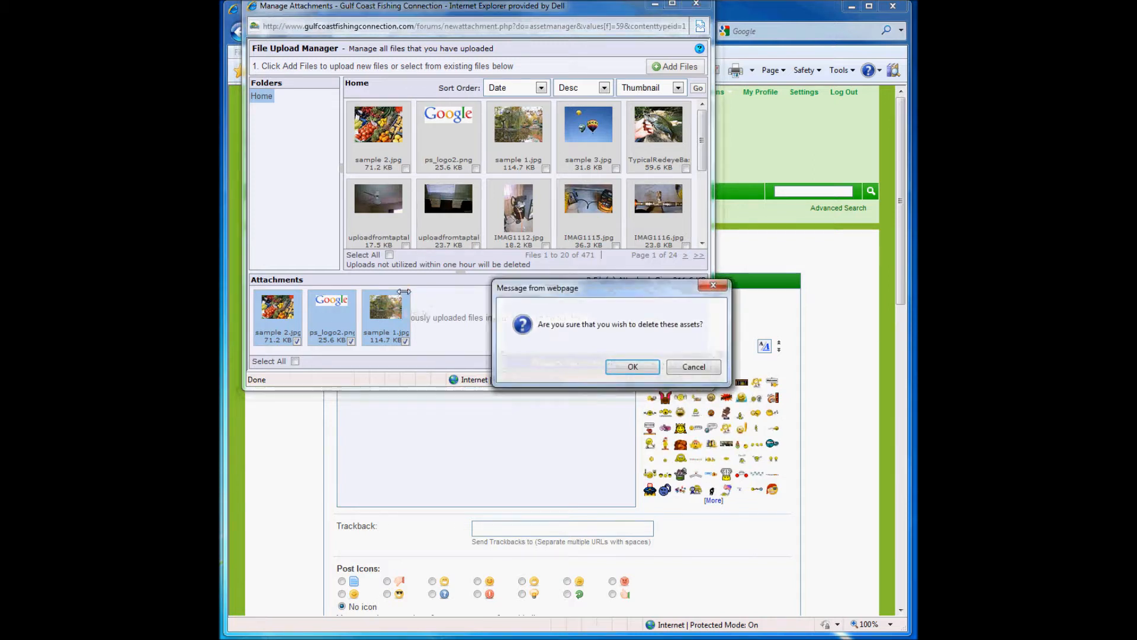
{"action": "left_click", "coordinate": [616, 367]}
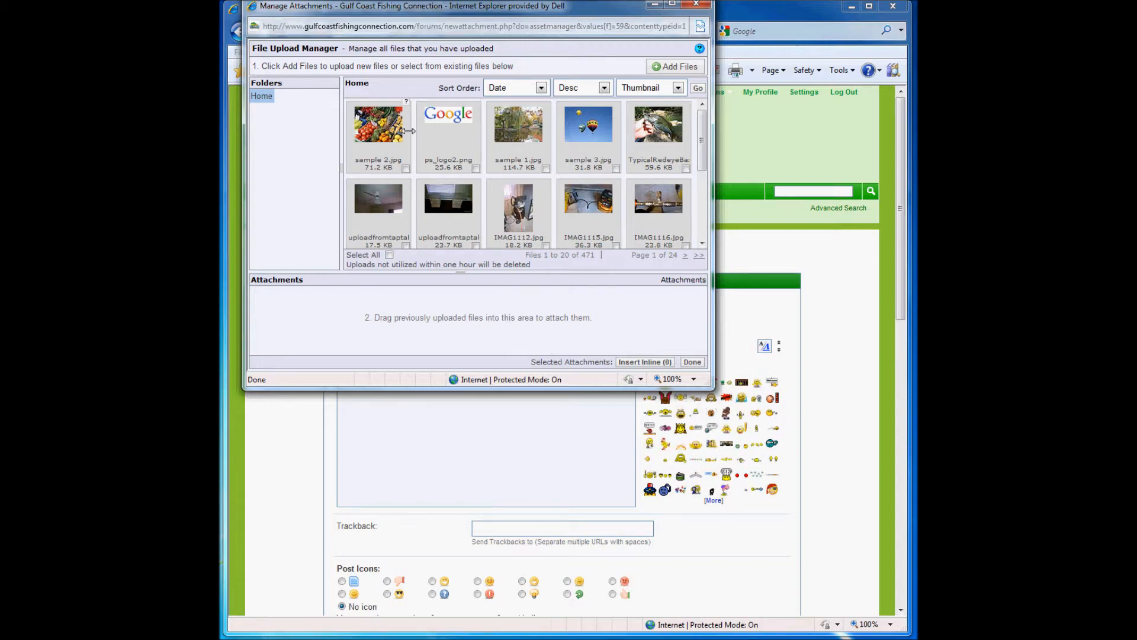
- Display the uploaded files in List view and in Detailed view
{"action": "left_click", "coordinate": [677, 88]}
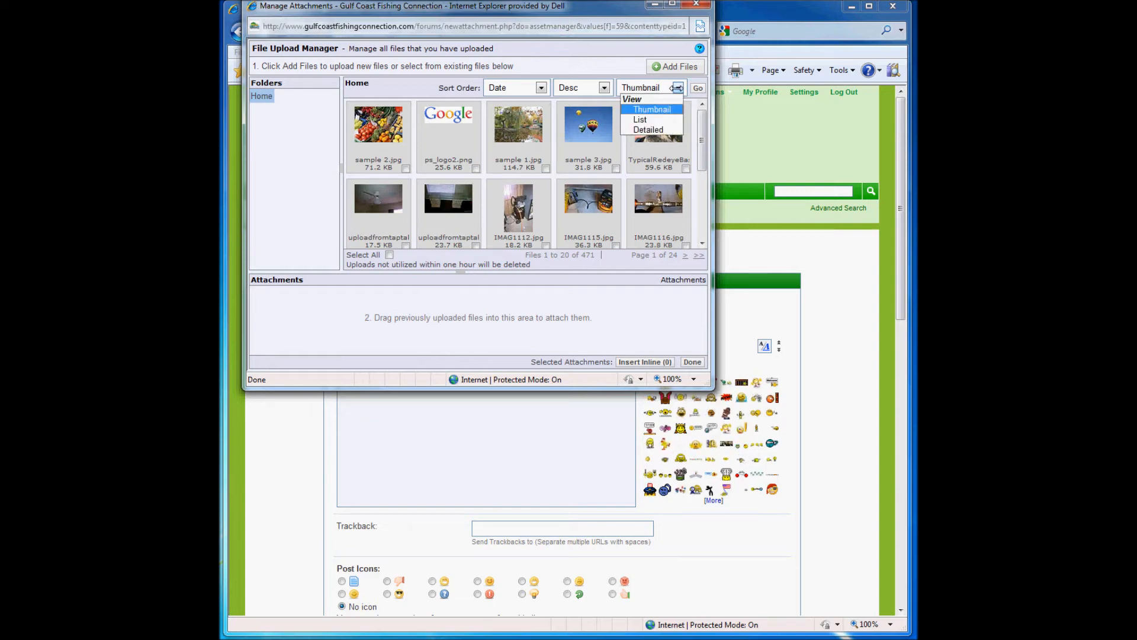
{"action": "left_click", "coordinate": [642, 120]}
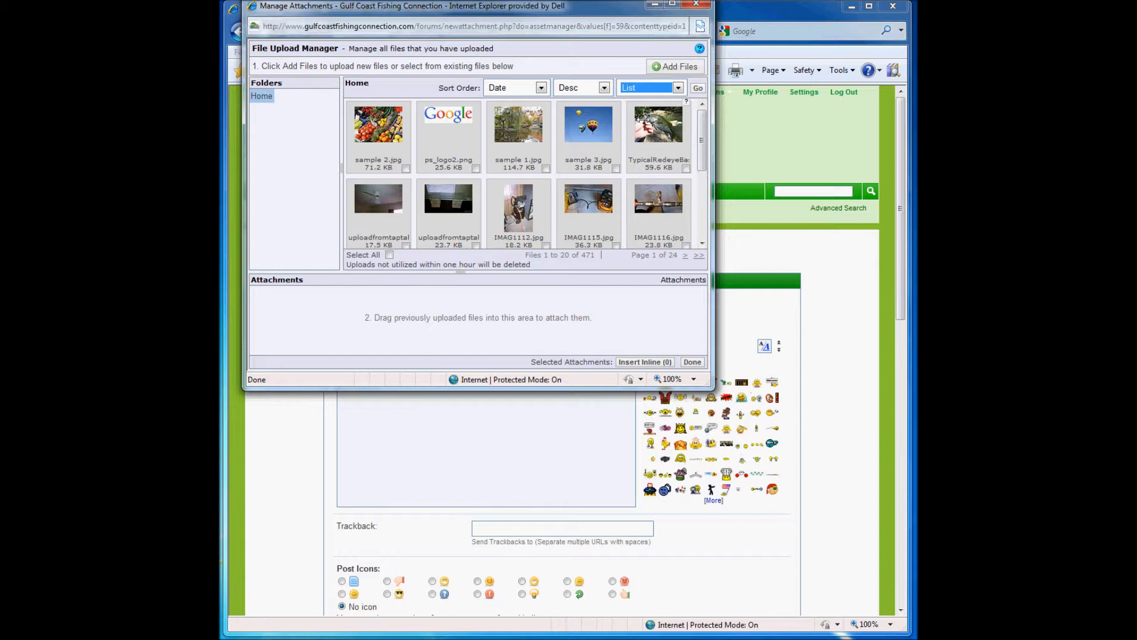
{"action": "left_click", "coordinate": [694, 88]}
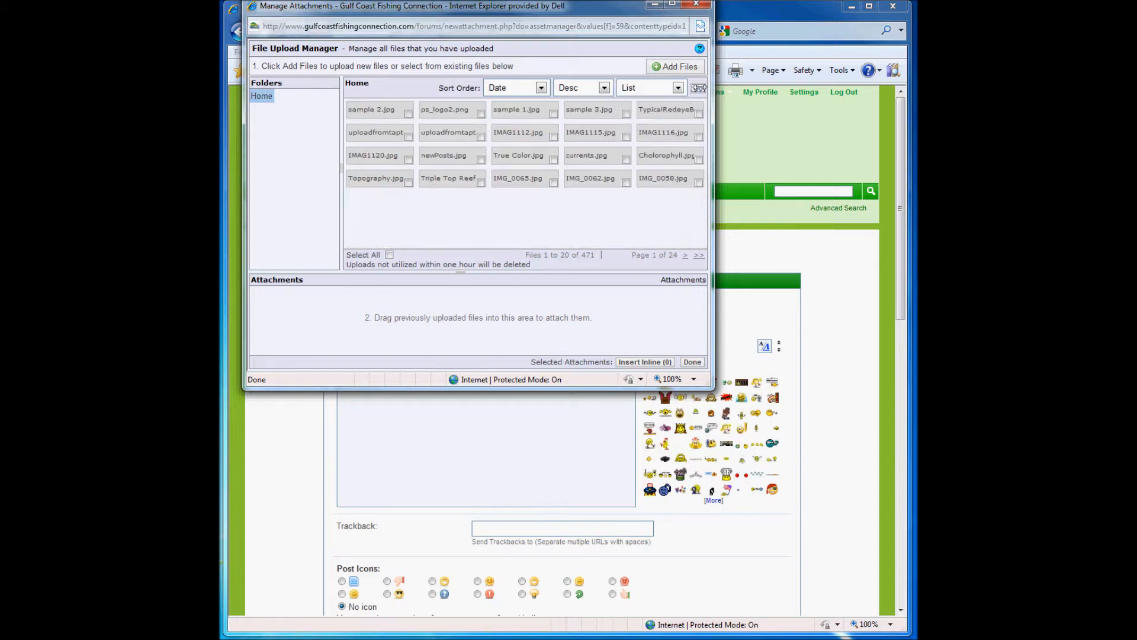
{"action": "left_click", "coordinate": [678, 87]}
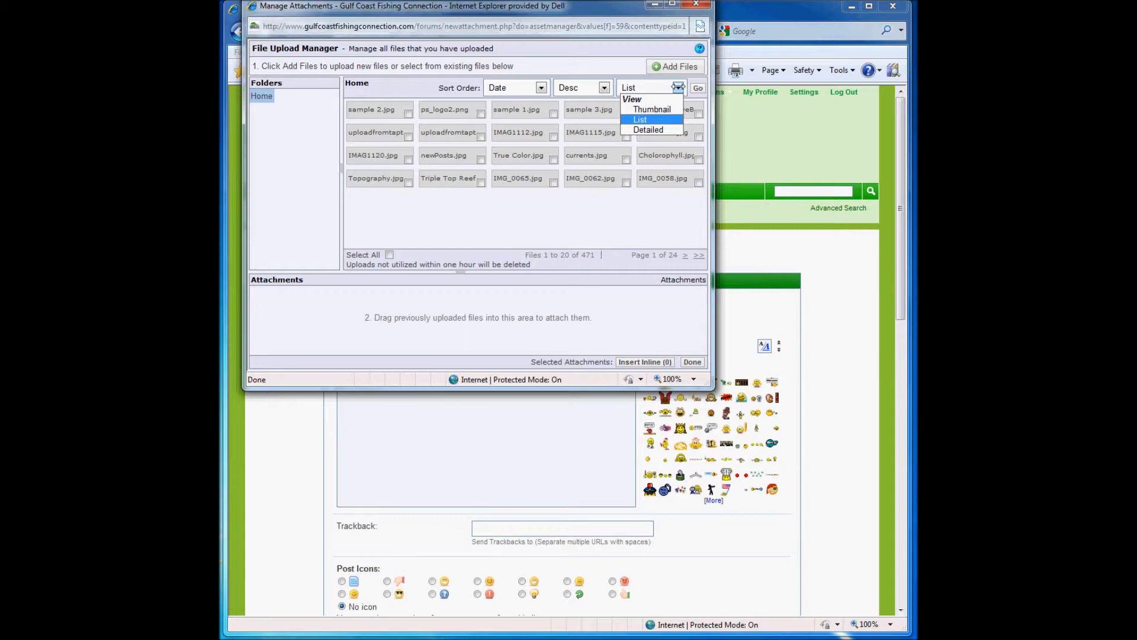
{"action": "left_click", "coordinate": [661, 129]}
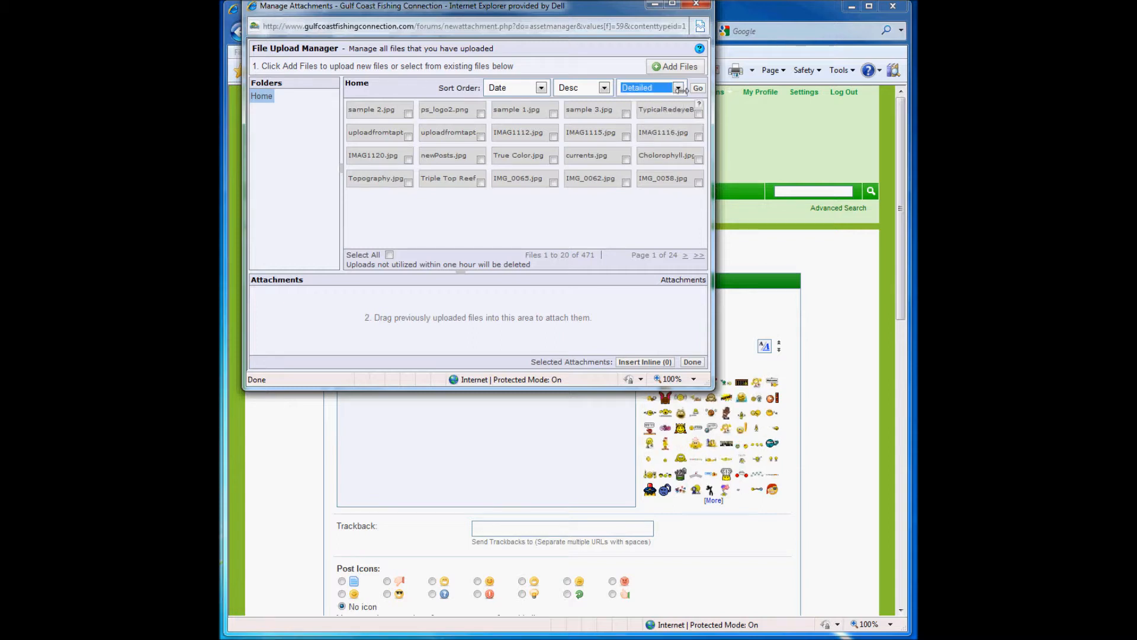
{"action": "left_click", "coordinate": [696, 87]}
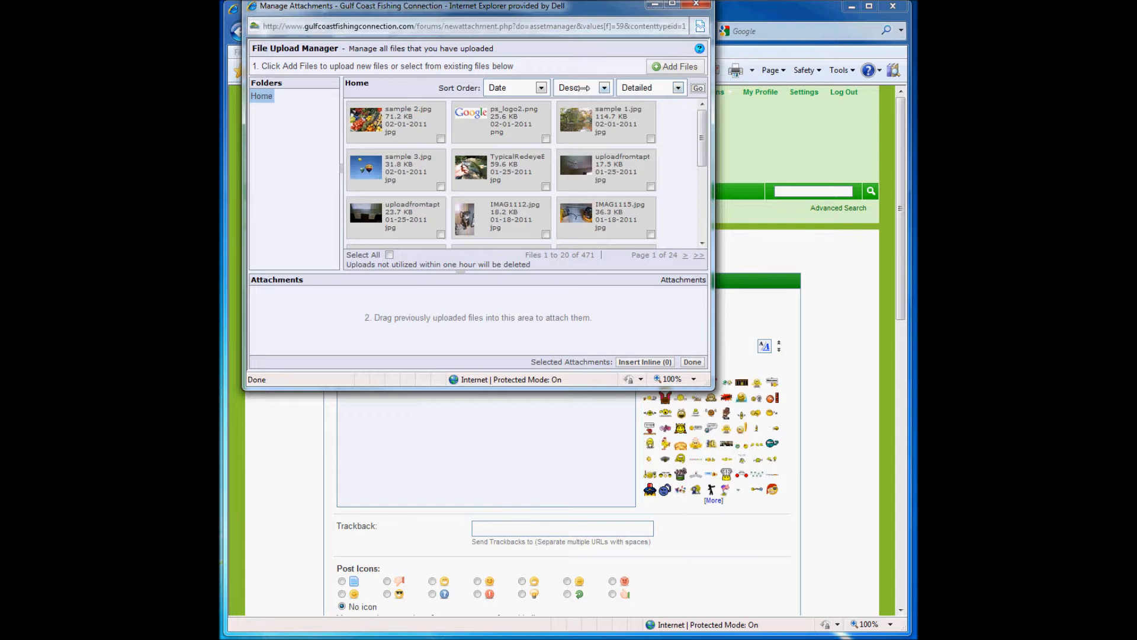
{"action": "left_click", "coordinate": [542, 88]}
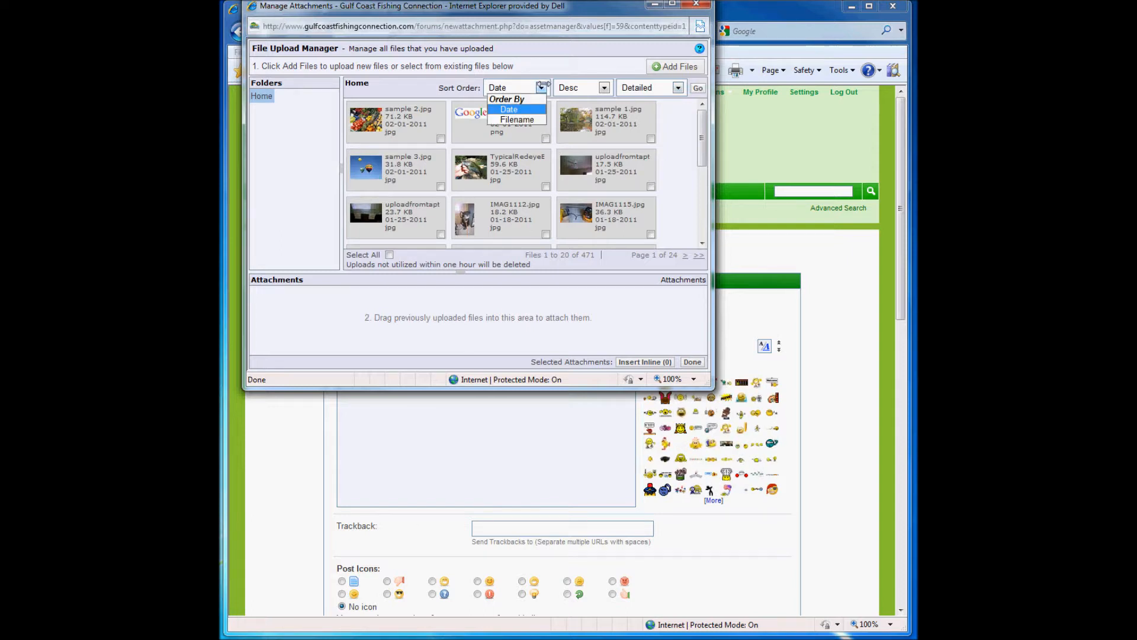
{"action": "left_click", "coordinate": [549, 64]}
{"action": "left_click", "coordinate": [602, 86]}
{"action": "left_click", "coordinate": [605, 83]}
{"action": "left_click", "coordinate": [613, 54]}
{"action": "left_click_drag", "start_coordinate": [667, 66], "coordinate": [689, 90]}
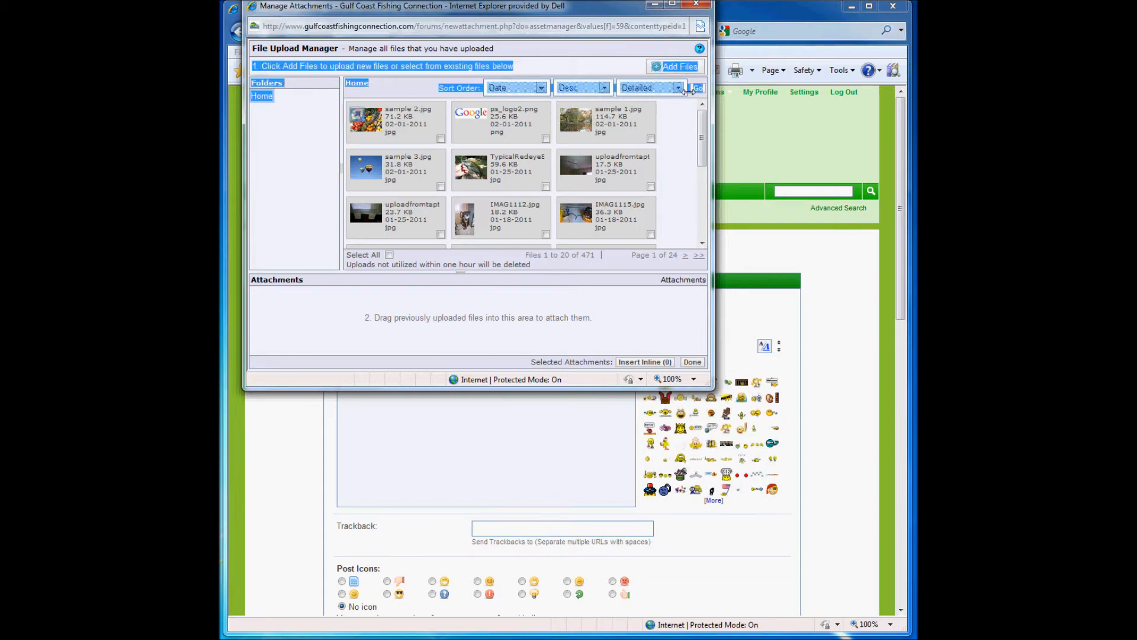
{"action": "left_click", "coordinate": [685, 140]}
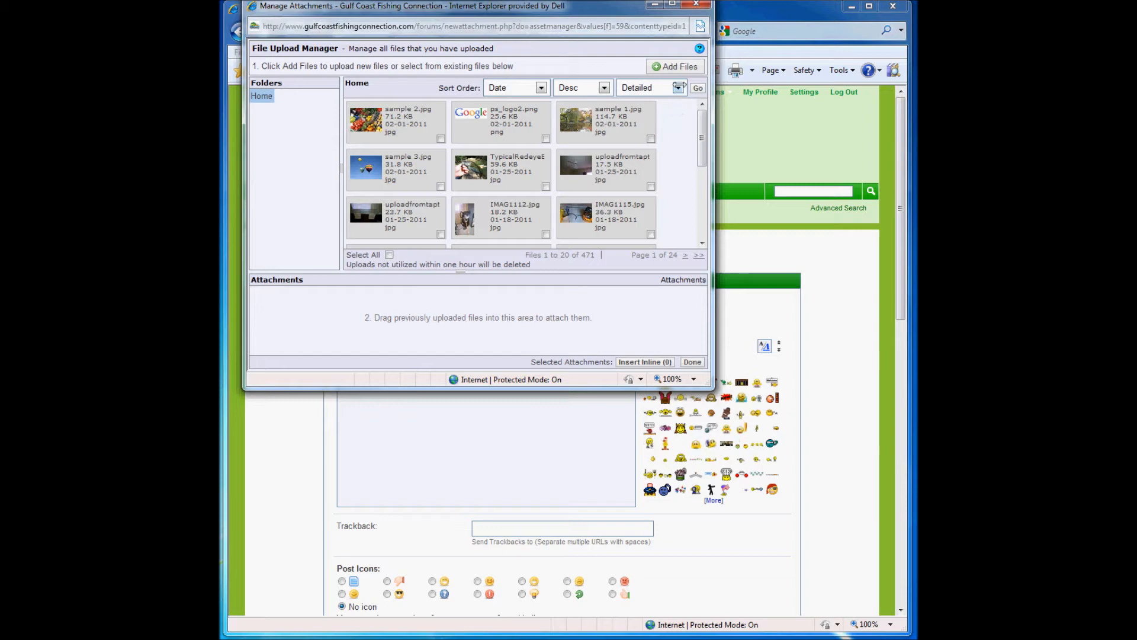
- Return the uploaded files to Thumbnail view
{"action": "left_click", "coordinate": [678, 88]}
{"action": "left_click", "coordinate": [669, 109]}
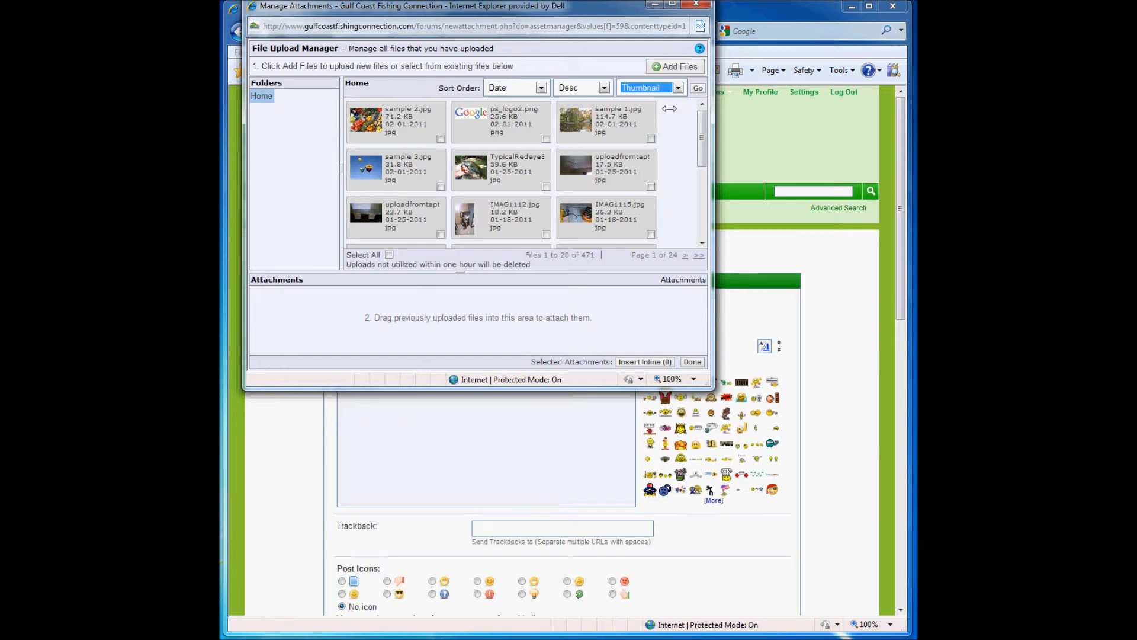
{"action": "left_click", "coordinate": [698, 87]}
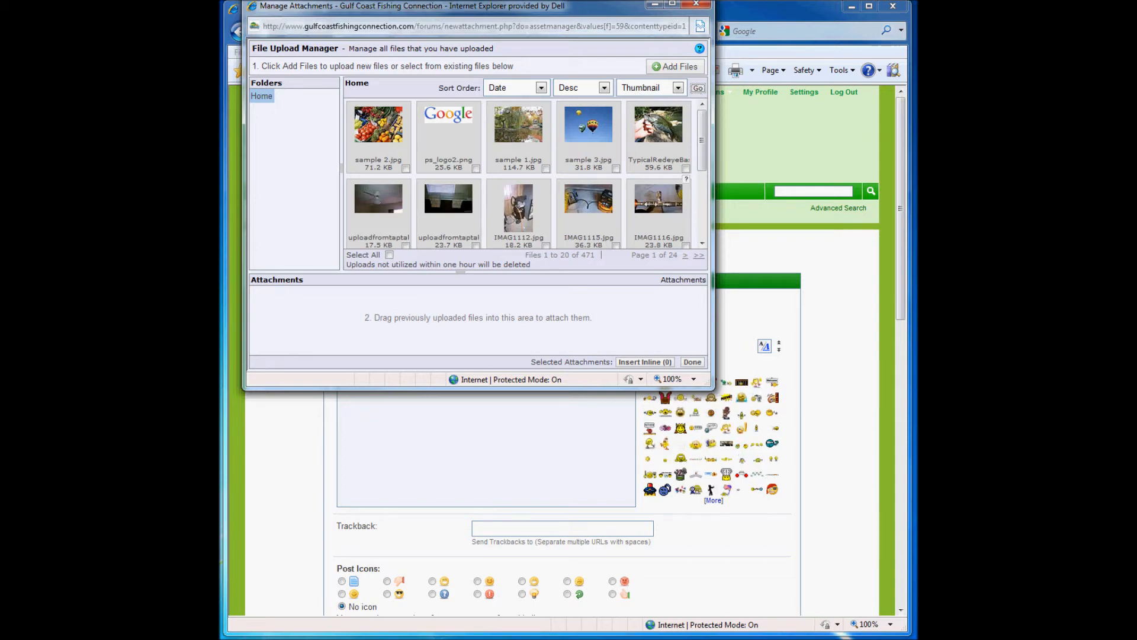
{"action": "left_click", "coordinate": [651, 204]}
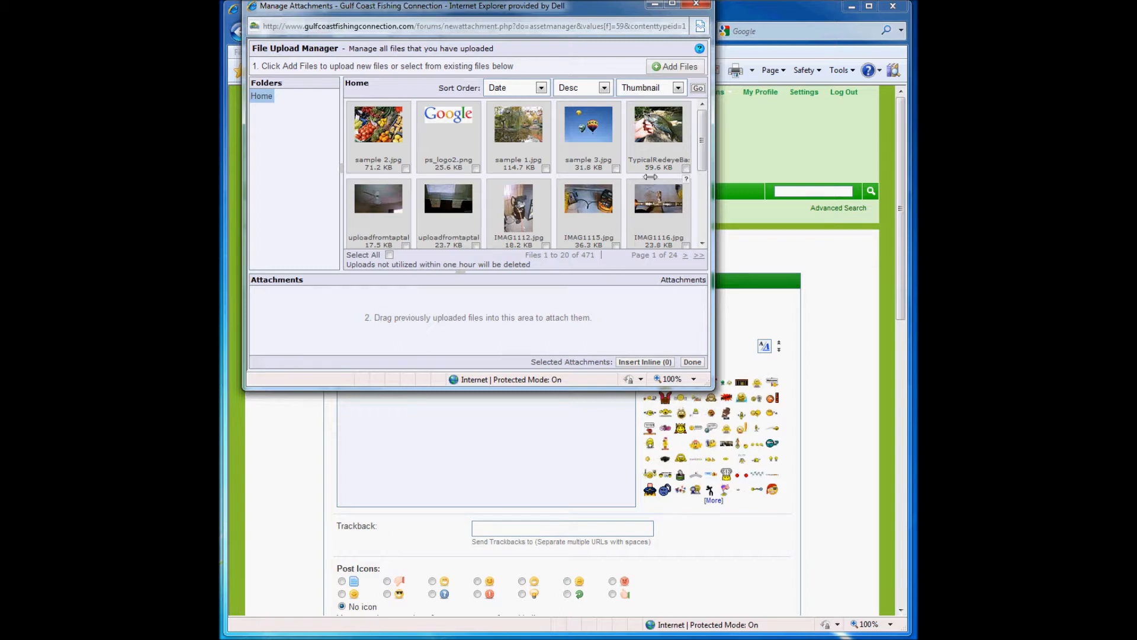
- Open the uploader for adding new files from the computer
{"action": "left_click", "coordinate": [657, 68]}
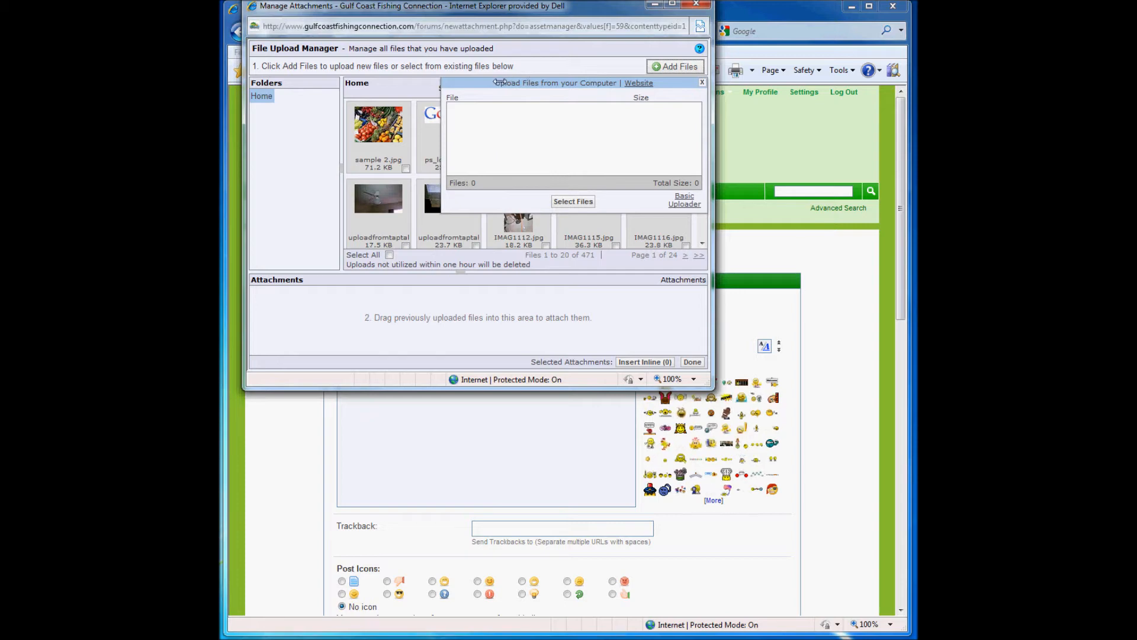
{"action": "left_click_drag", "start_coordinate": [491, 82], "coordinate": [597, 85]}
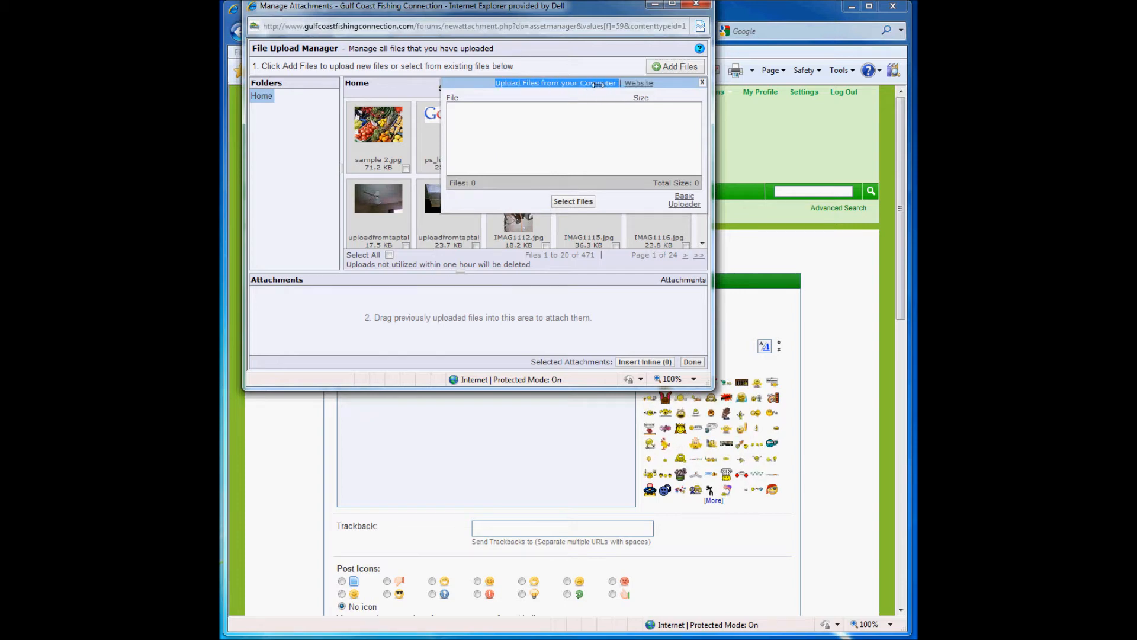
{"action": "left_click", "coordinate": [625, 123]}
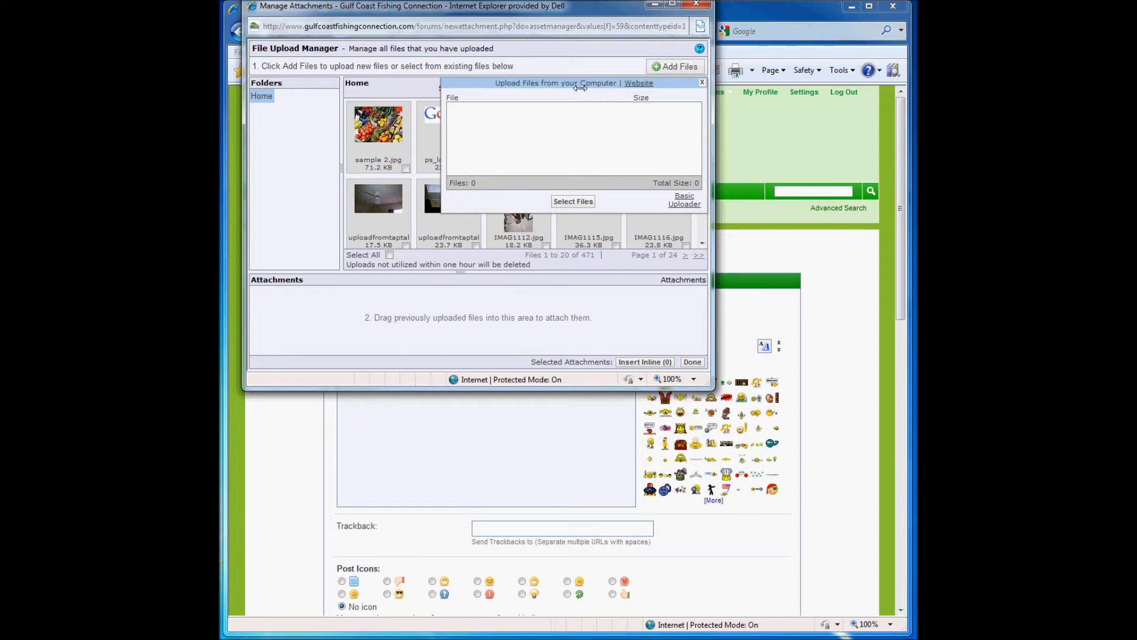
- Switch the uploader to adding files from a website URL and return it to computer uploads
{"action": "left_click", "coordinate": [633, 84]}
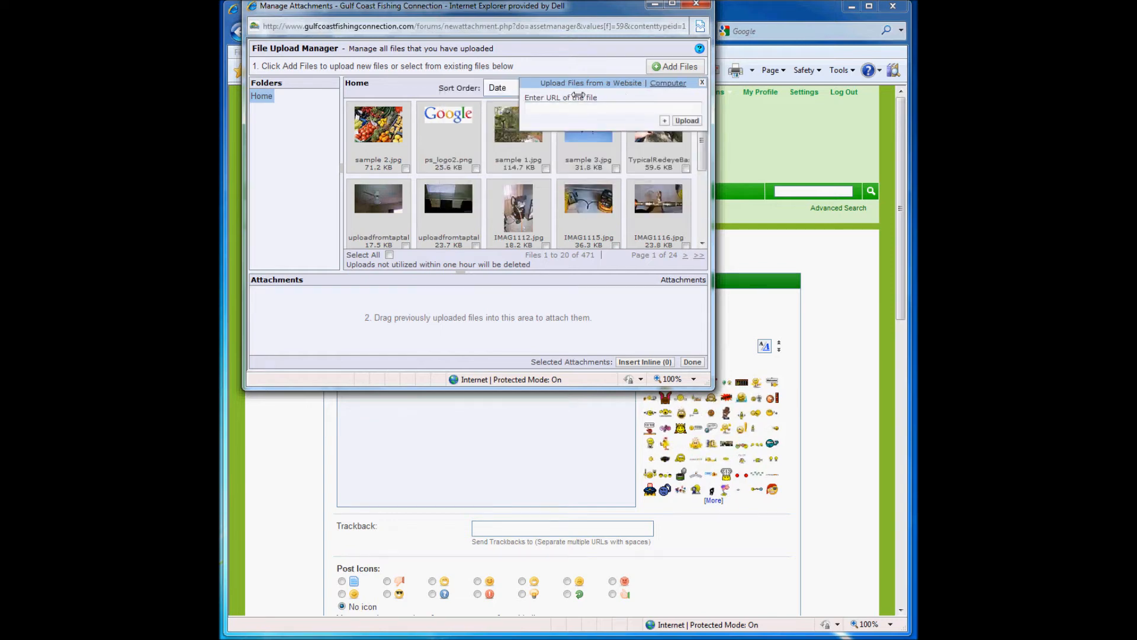
{"action": "left_click_drag", "start_coordinate": [601, 97], "coordinate": [533, 97]}
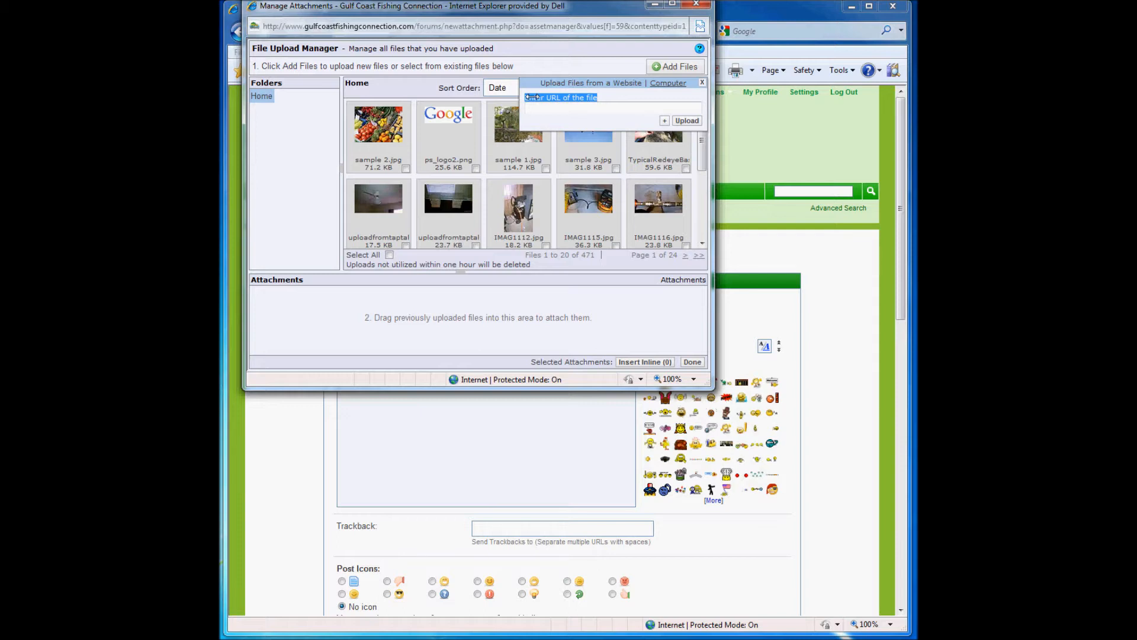
{"action": "left_click", "coordinate": [542, 106]}
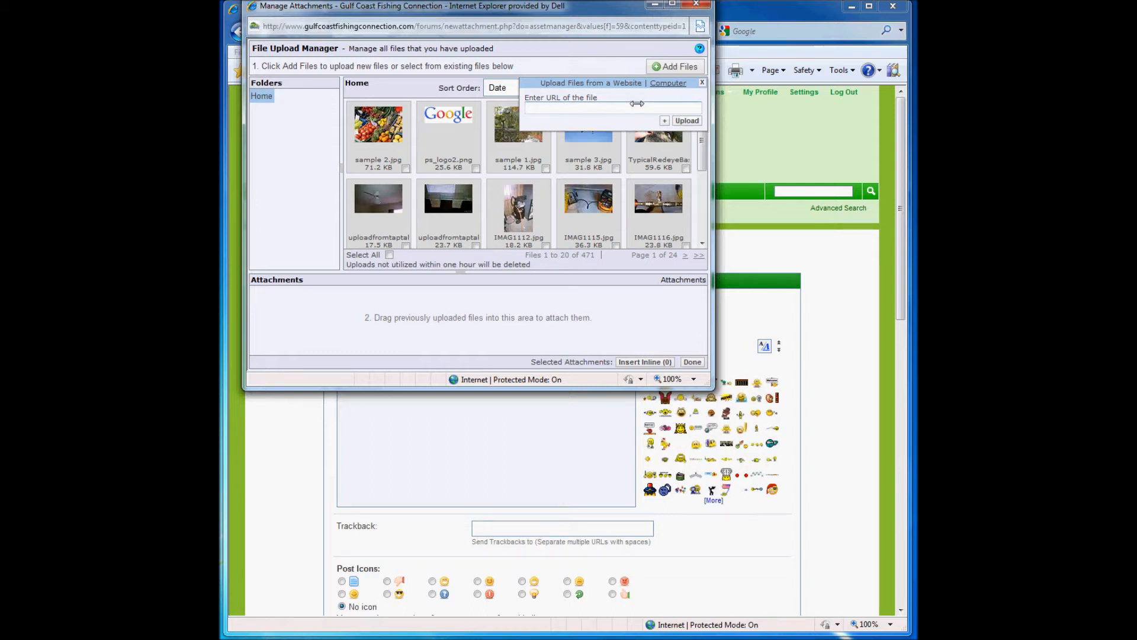
{"action": "left_click", "coordinate": [666, 84]}
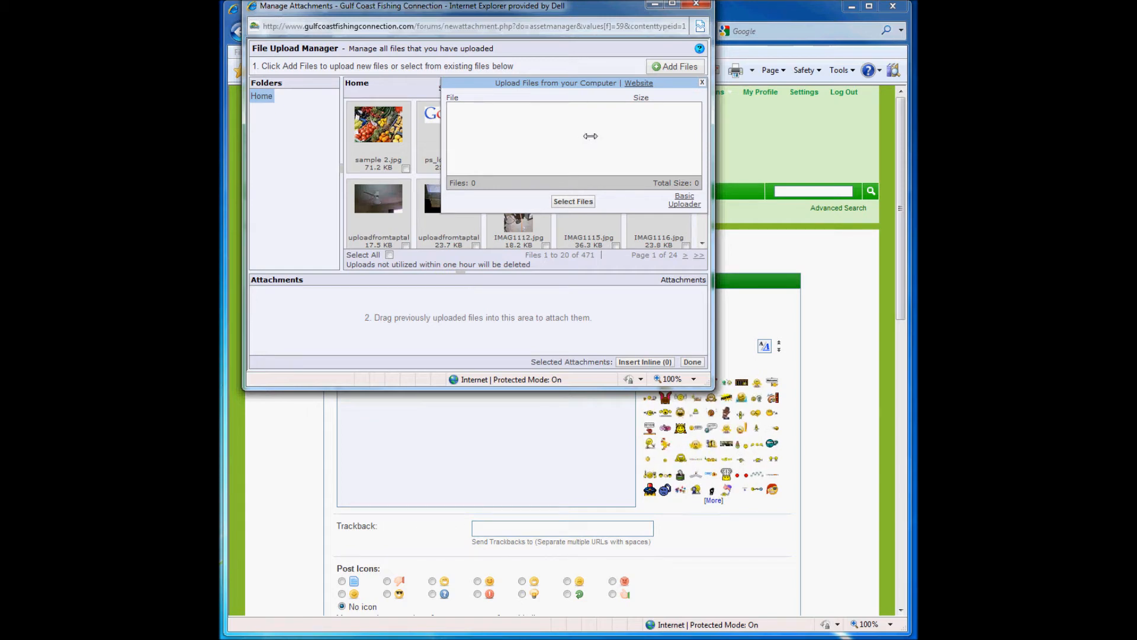
- Add sample 1.jpg from the Desktop folder "sample upload pics" to the upload list
{"action": "left_click", "coordinate": [573, 201]}
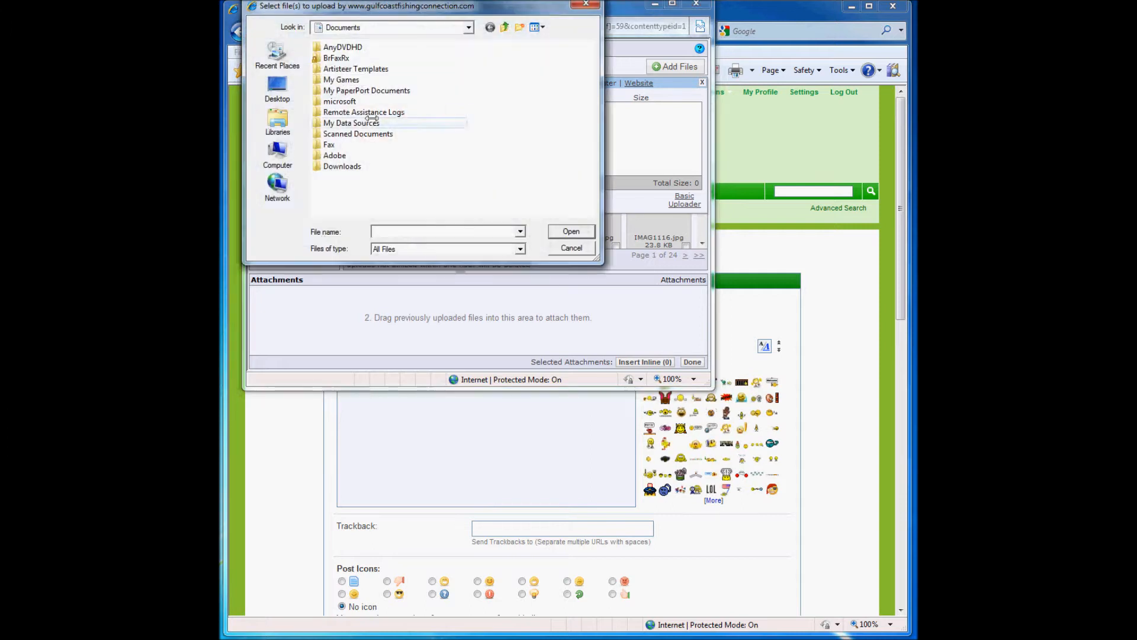
{"action": "left_click", "coordinate": [279, 95]}
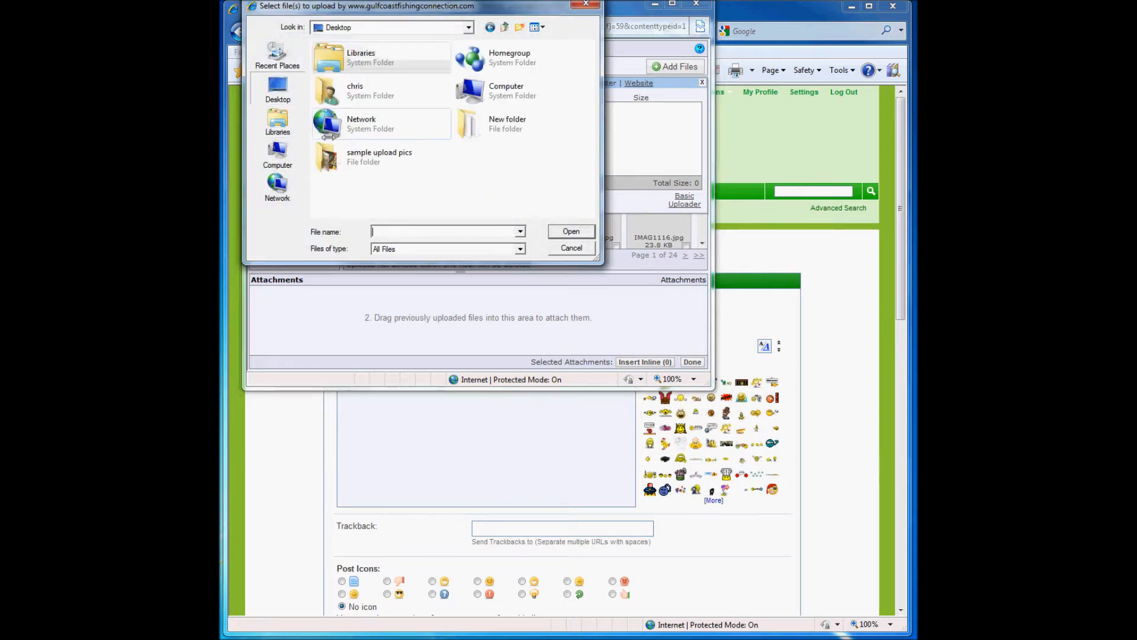
{"action": "double_click", "coordinate": [355, 157]}
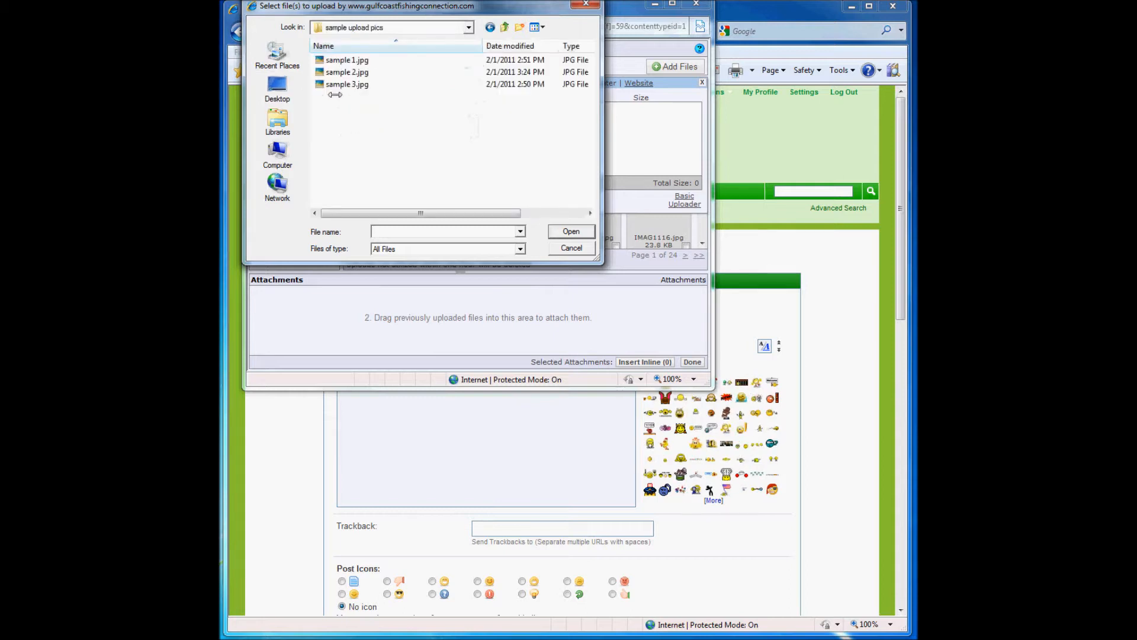
{"action": "left_click", "coordinate": [341, 61]}
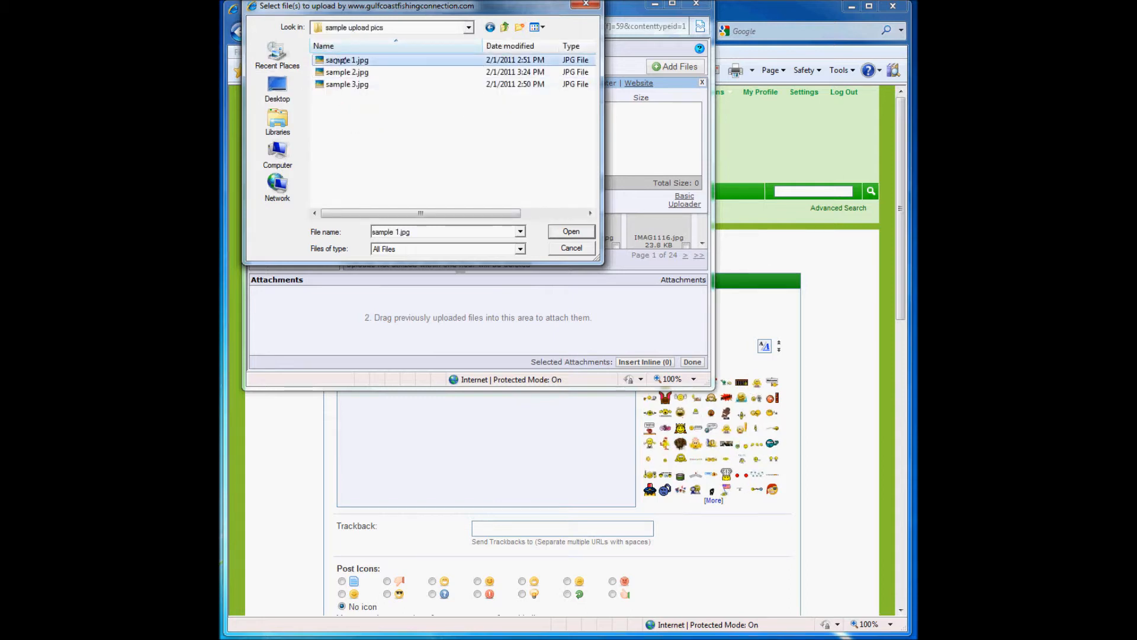
{"action": "left_click", "coordinate": [341, 60]}
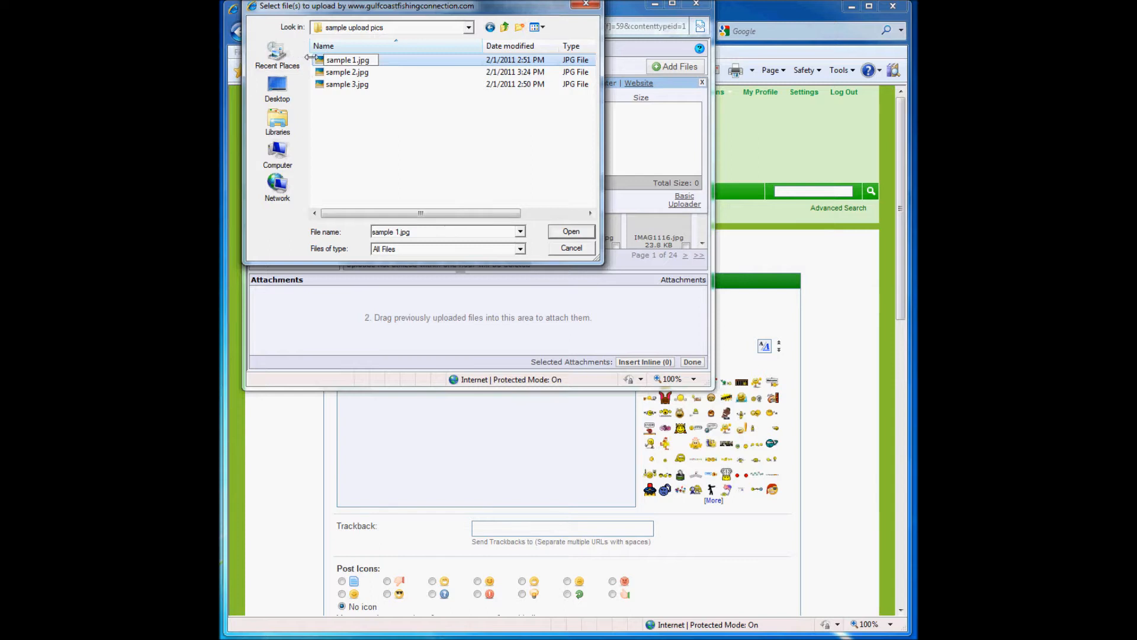
{"action": "double_click", "coordinate": [316, 61]}
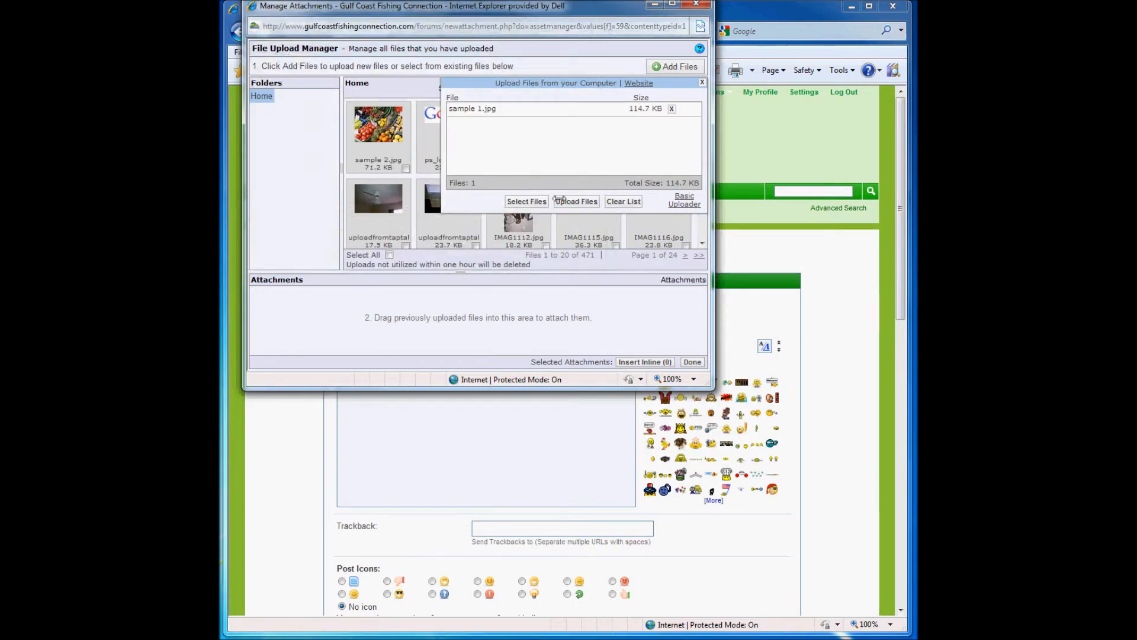
- Add sample 2.jpg from the Desktop folder "sample upload pics" to the upload list
{"action": "left_click", "coordinate": [526, 201]}
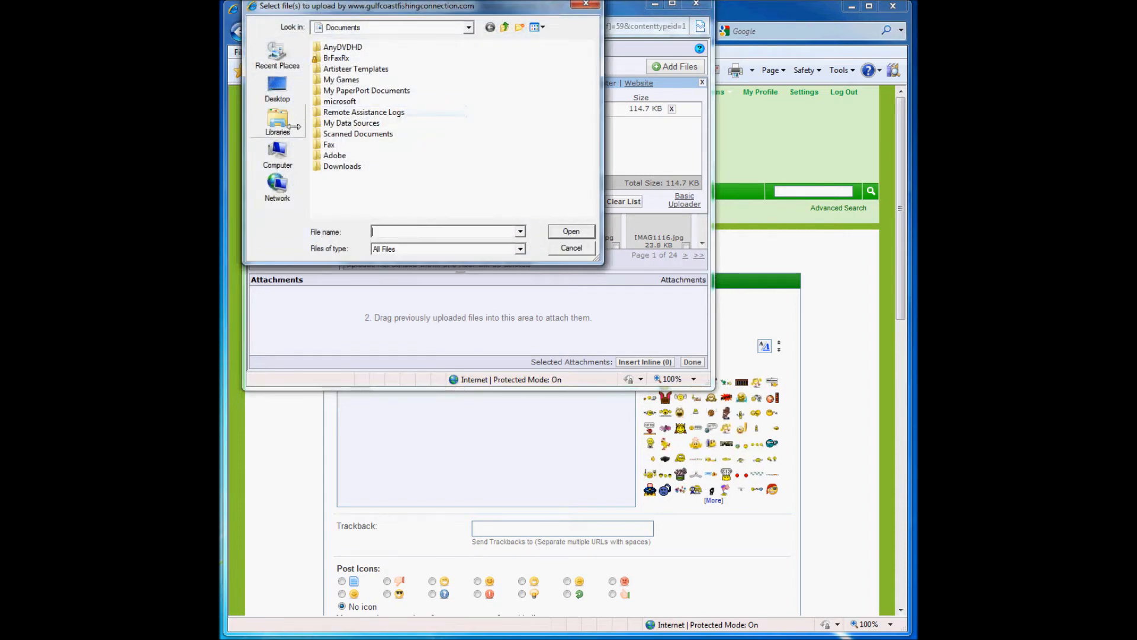
{"action": "left_click", "coordinate": [277, 88]}
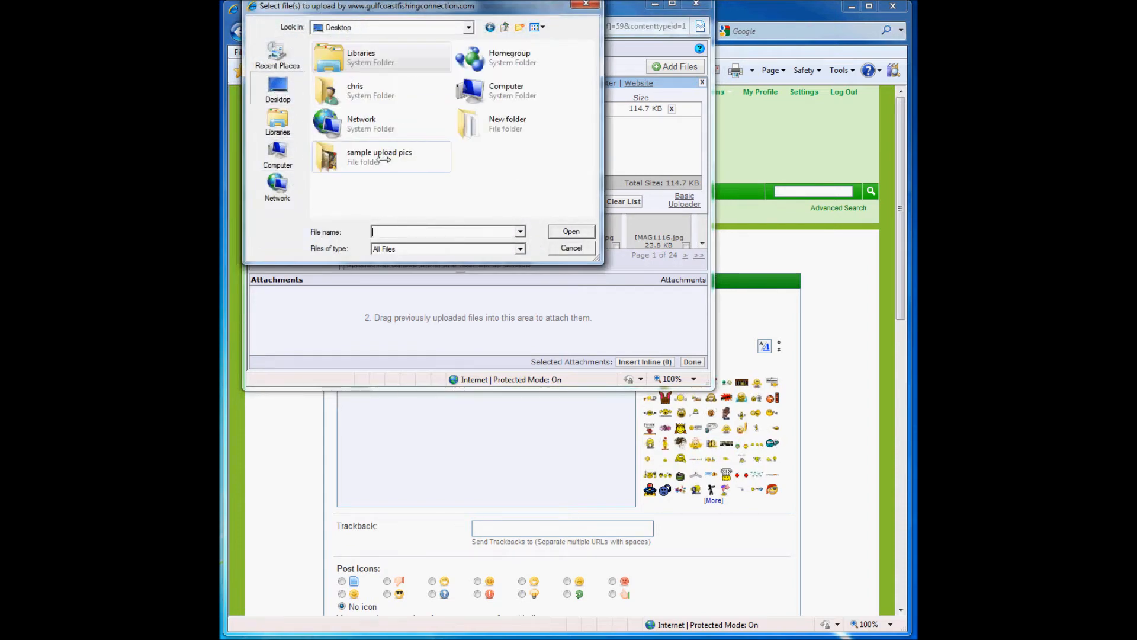
{"action": "left_click", "coordinate": [384, 158]}
{"action": "double_click", "coordinate": [384, 160]}
{"action": "double_click", "coordinate": [352, 85]}
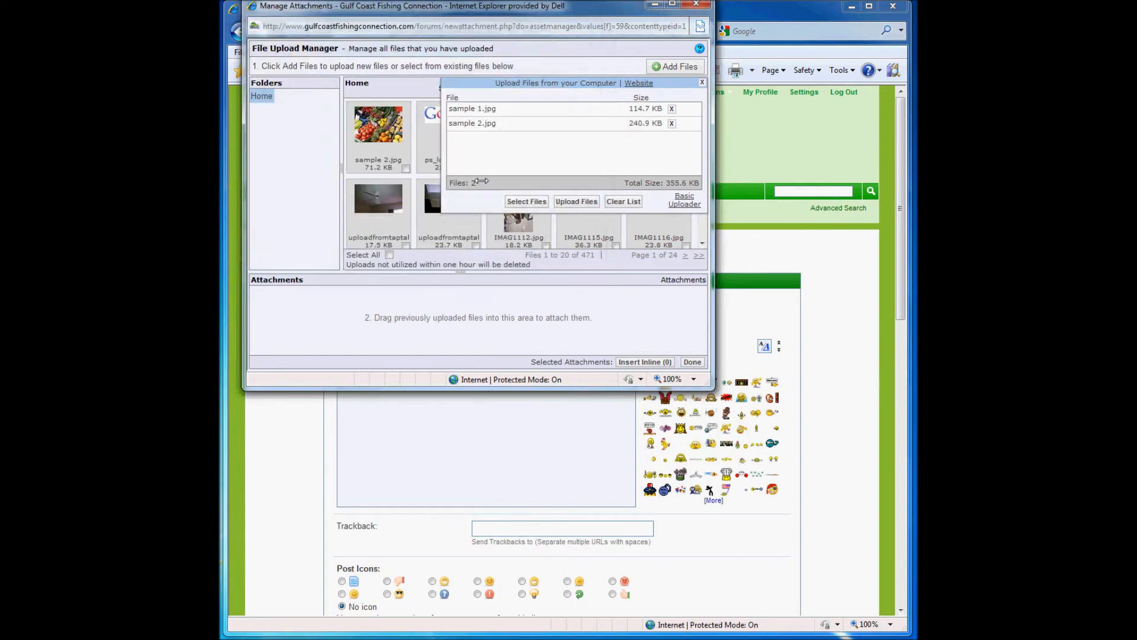
- Add sample 3.jpg from the Desktop folder "sample upload pics" to the upload list
{"action": "left_click", "coordinate": [527, 202]}
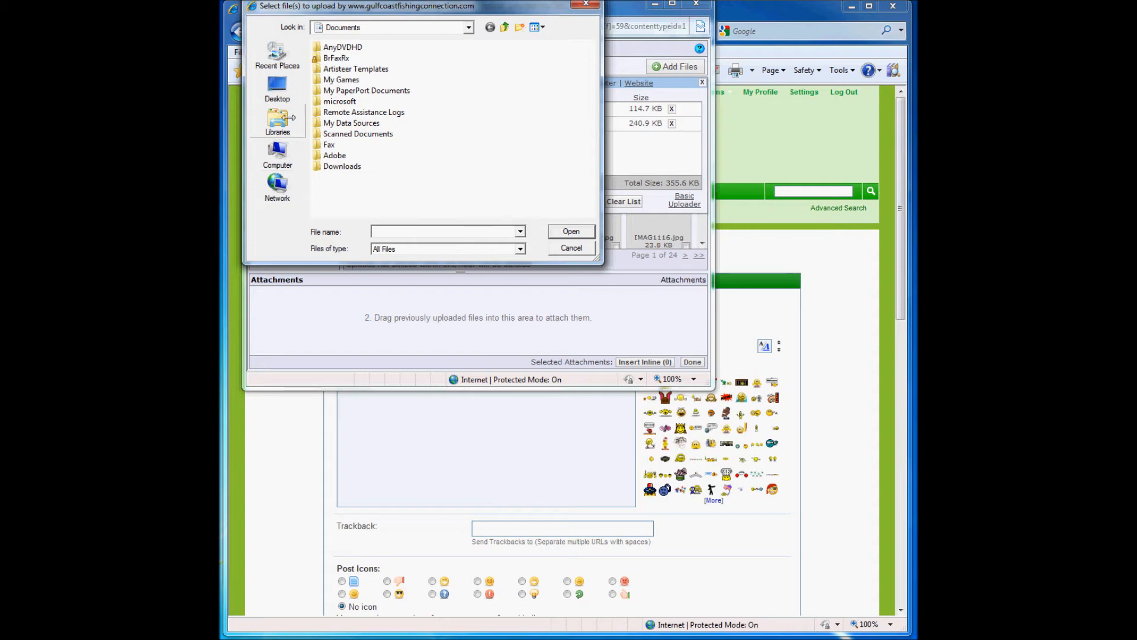
{"action": "left_click", "coordinate": [279, 88]}
{"action": "left_click", "coordinate": [278, 87]}
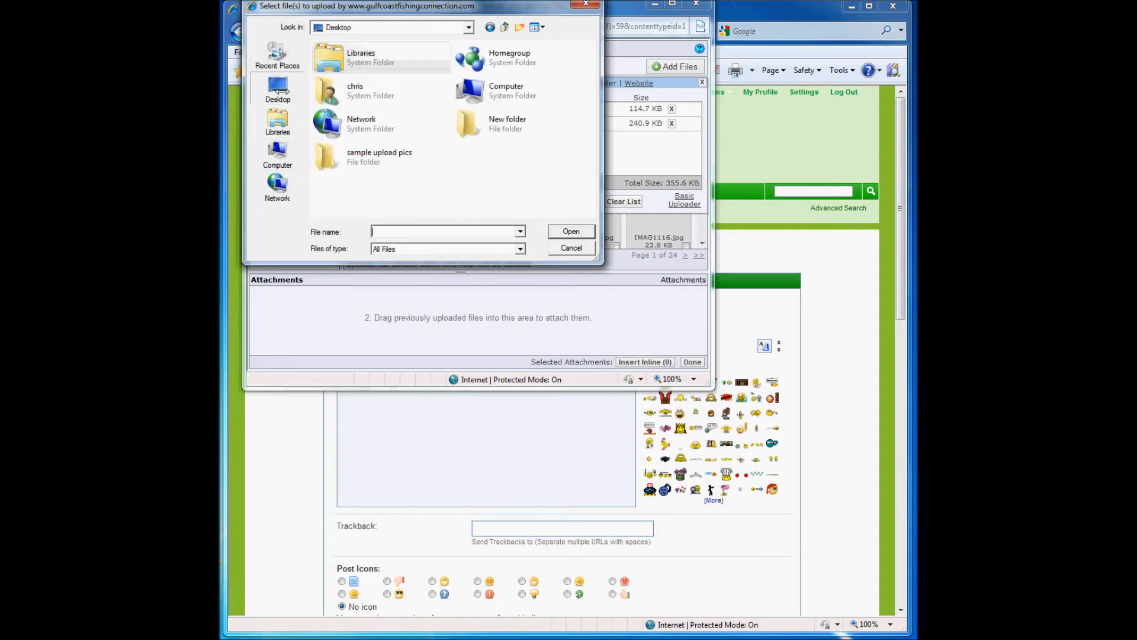
{"action": "double_click", "coordinate": [338, 148]}
{"action": "double_click", "coordinate": [342, 85]}
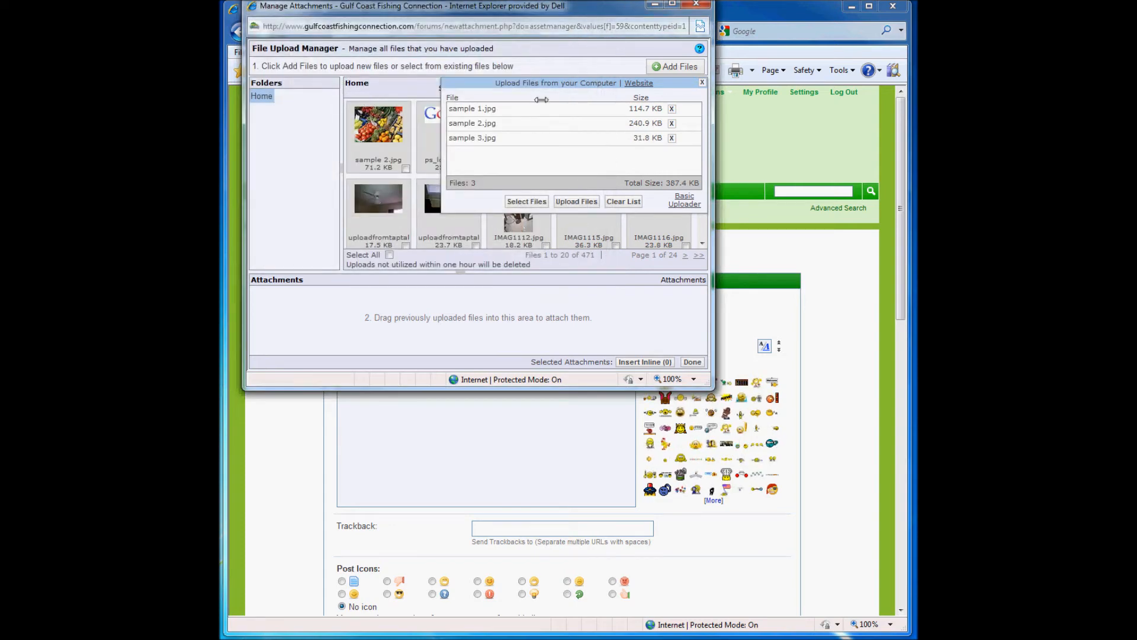
- Upload the three listed sample pictures to the File Upload Manager
{"action": "left_click_drag", "start_coordinate": [515, 137], "coordinate": [576, 165]}
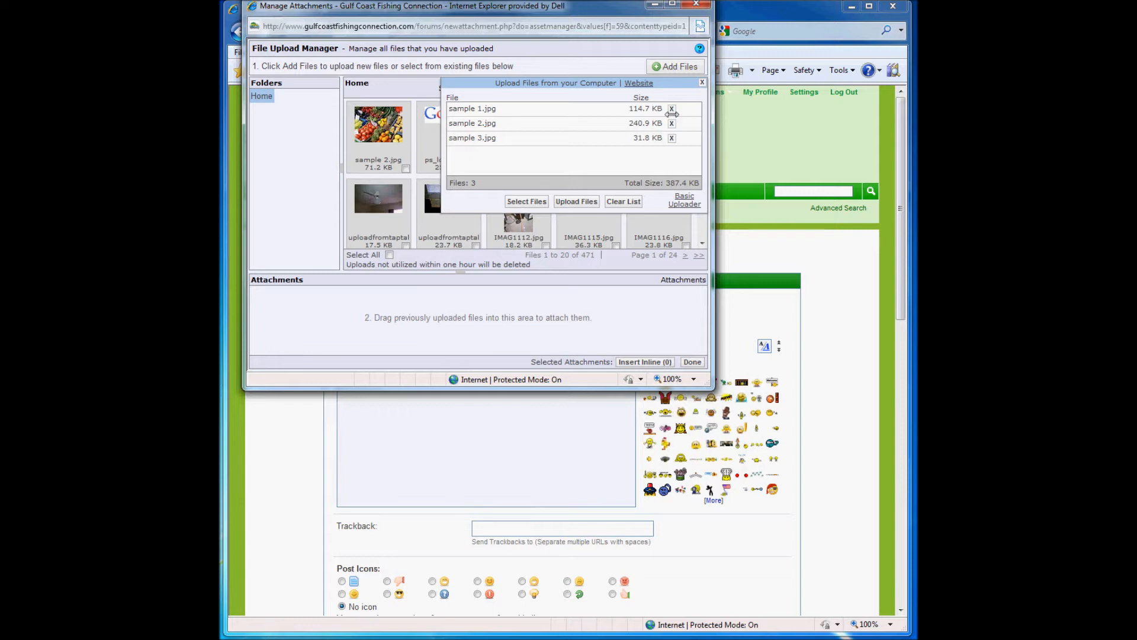
{"action": "left_click", "coordinate": [575, 201]}
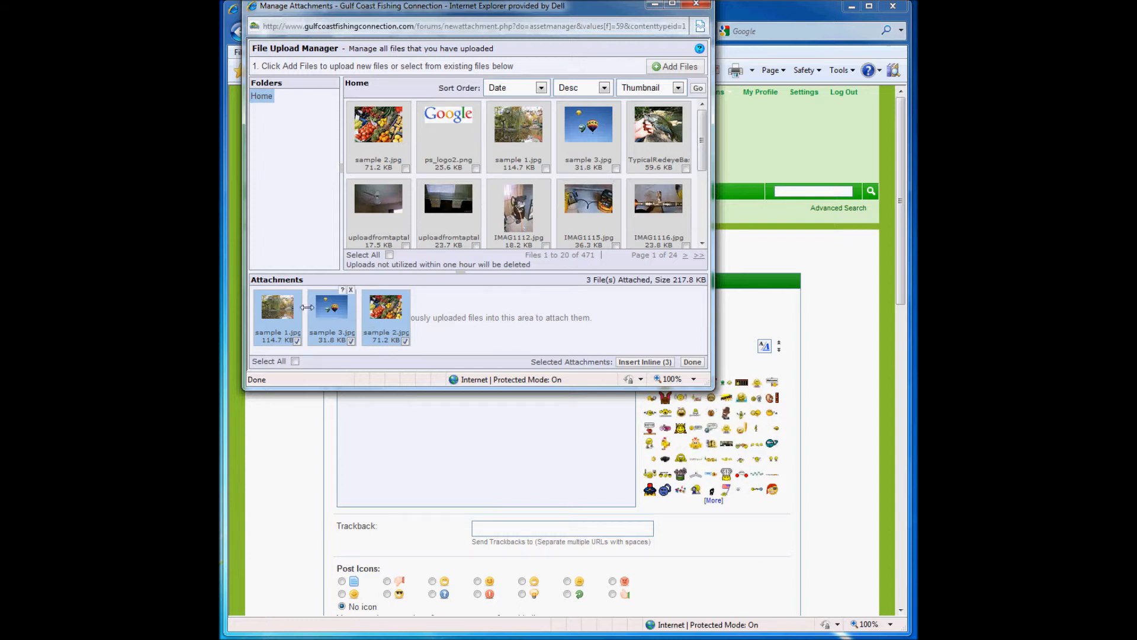
{"action": "mouse_move", "coordinate": [334, 317]}
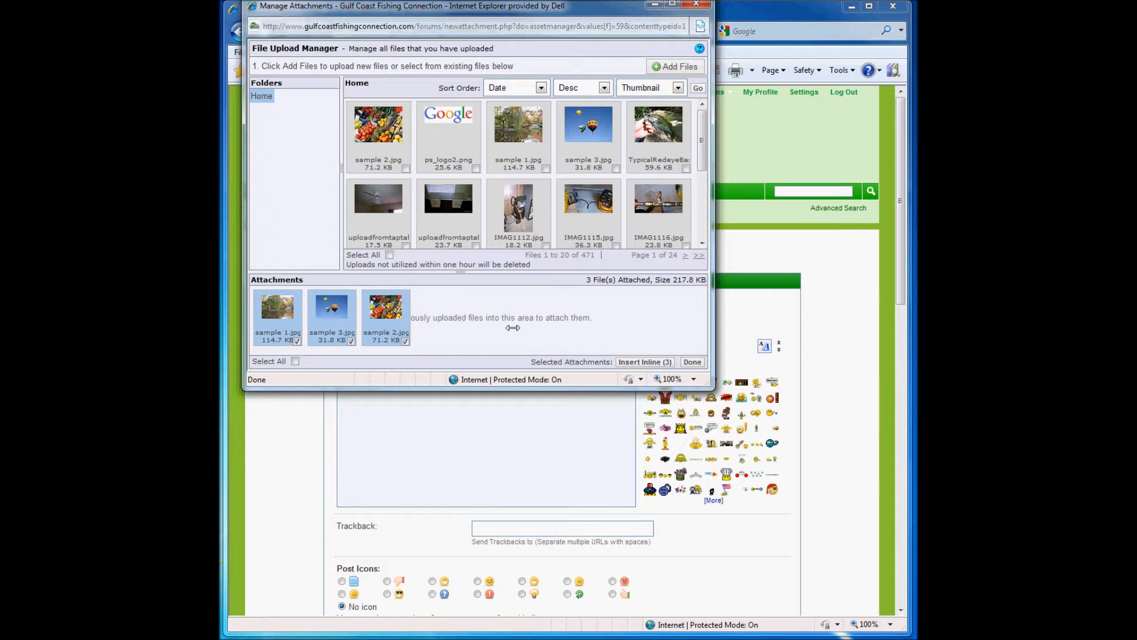
- Insert the three selected attachments inline in the message and close the File Upload Manager
{"action": "left_click", "coordinate": [629, 362]}
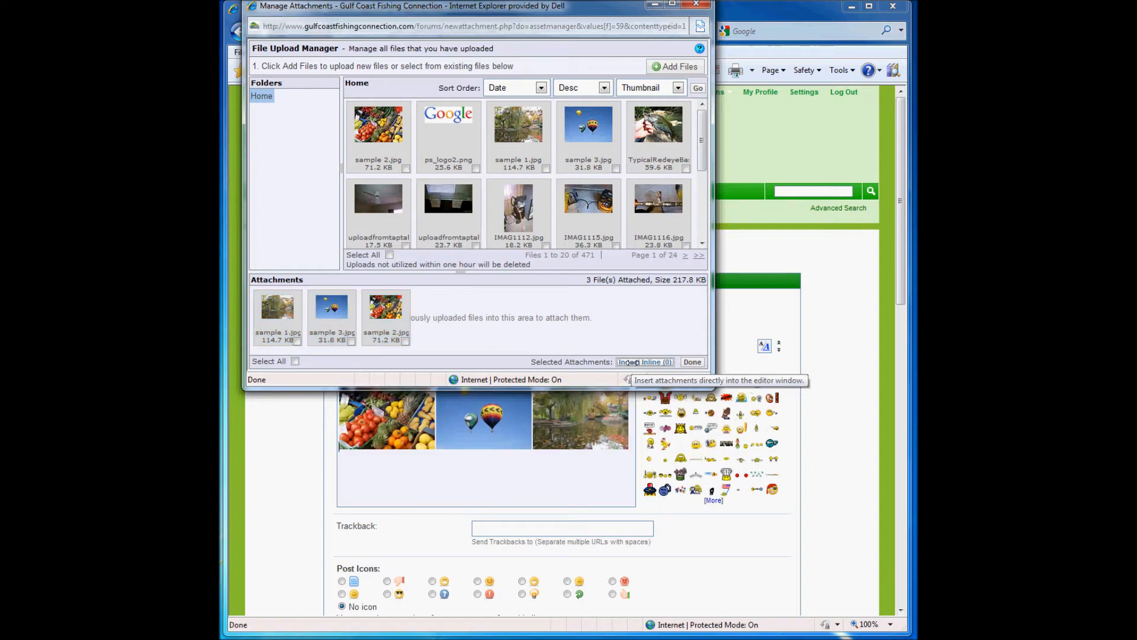
{"action": "left_click", "coordinate": [691, 362]}
{"action": "scroll", "coordinate": [587, 393], "scroll_direction": "down", "scroll_amount": 1}
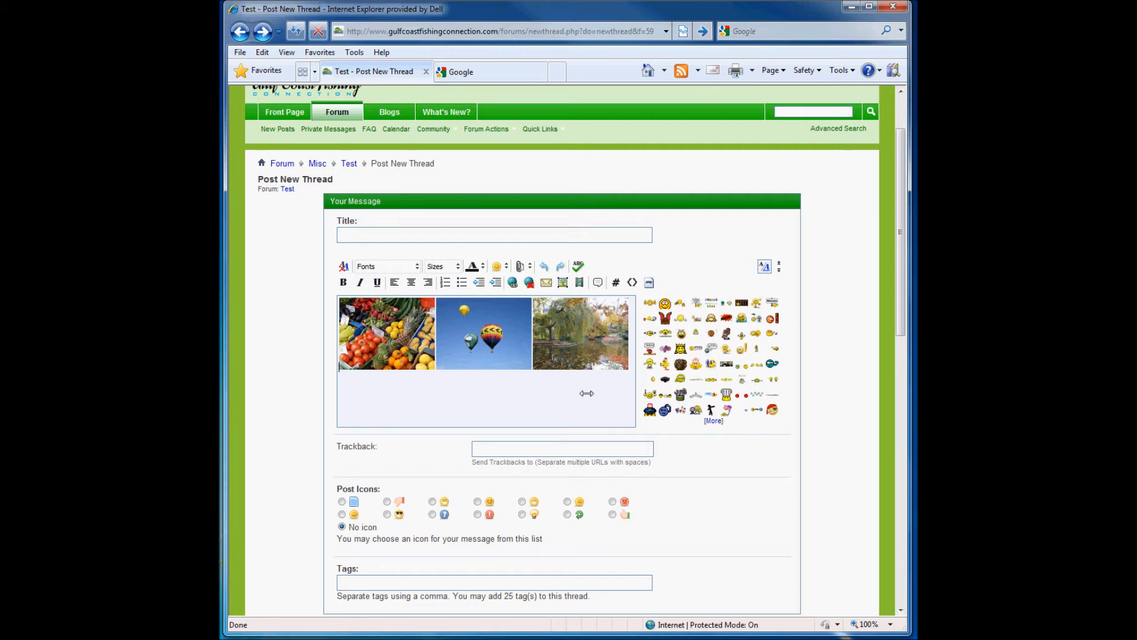
- Move the balloon picture in the message to its own row below the fruit picture
{"action": "left_click", "coordinate": [508, 349]}
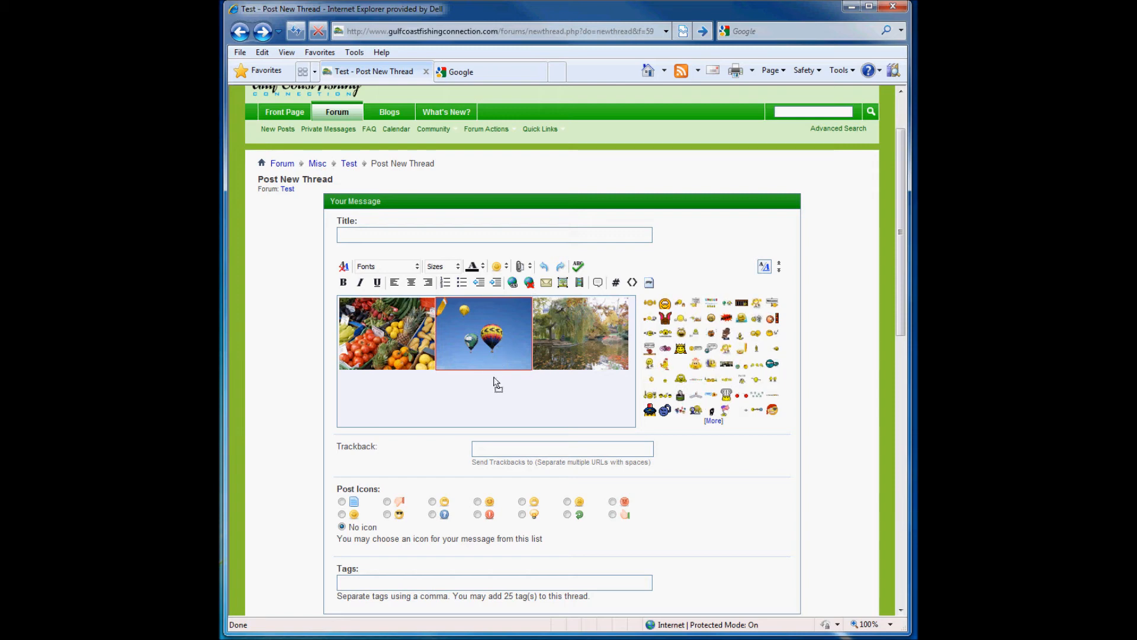
{"action": "left_click_drag", "start_coordinate": [417, 395], "coordinate": [394, 400]}
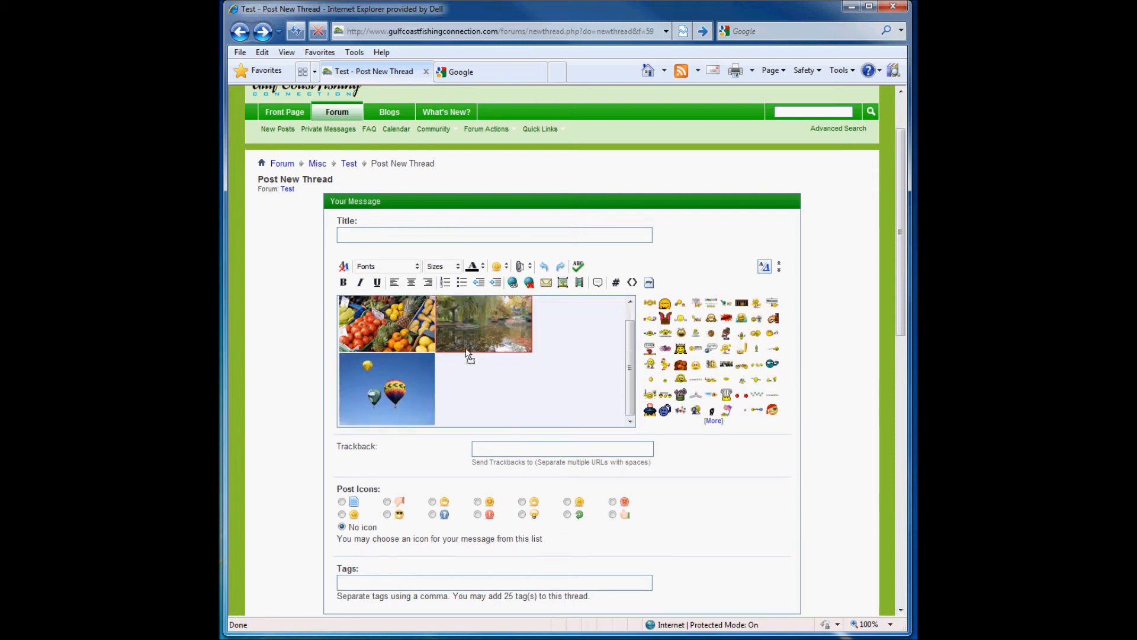
- Move the pond picture beside the balloon picture and back to the row with the fruit picture
{"action": "scroll", "coordinate": [541, 371], "scroll_direction": "down", "scroll_amount": 2}
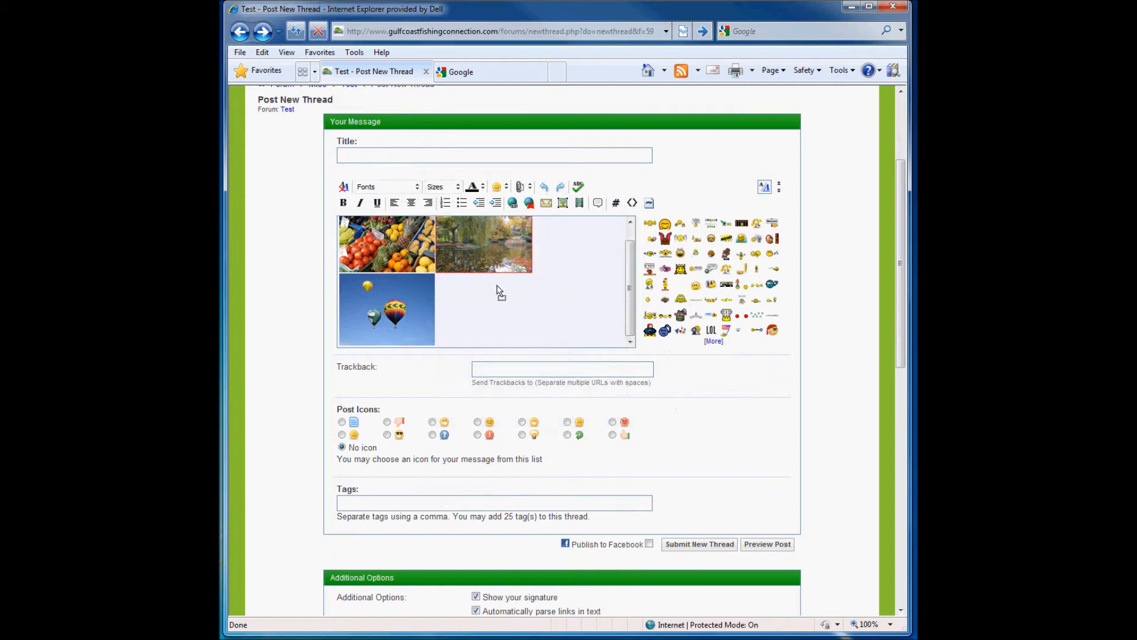
{"action": "left_click_drag", "start_coordinate": [498, 319], "coordinate": [499, 319]}
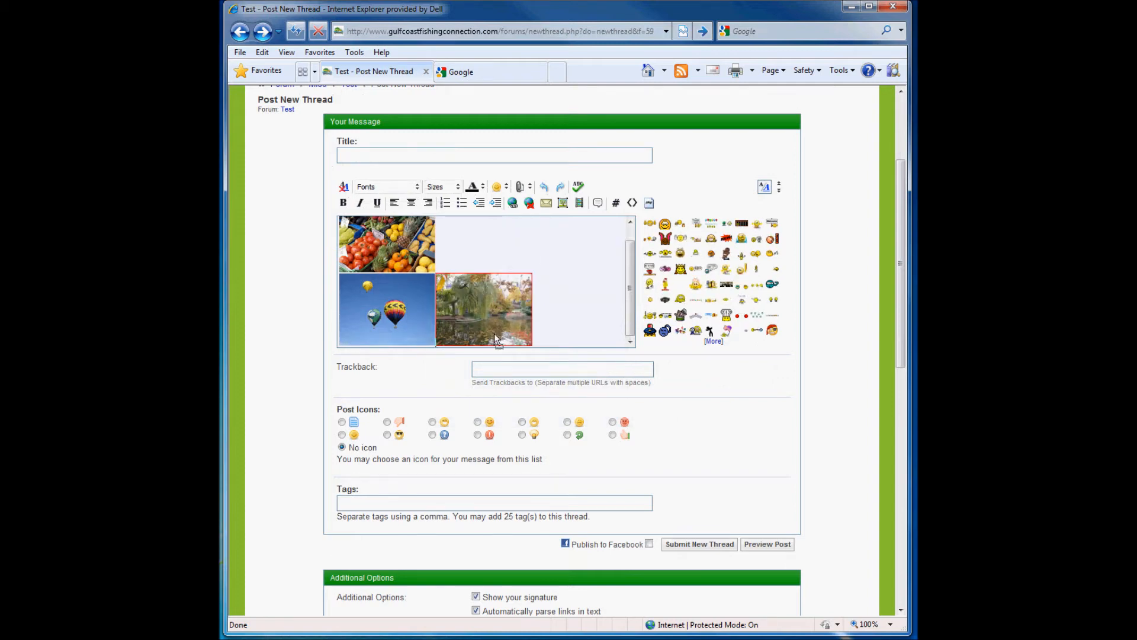
{"action": "left_click_drag", "start_coordinate": [492, 279], "coordinate": [492, 250]}
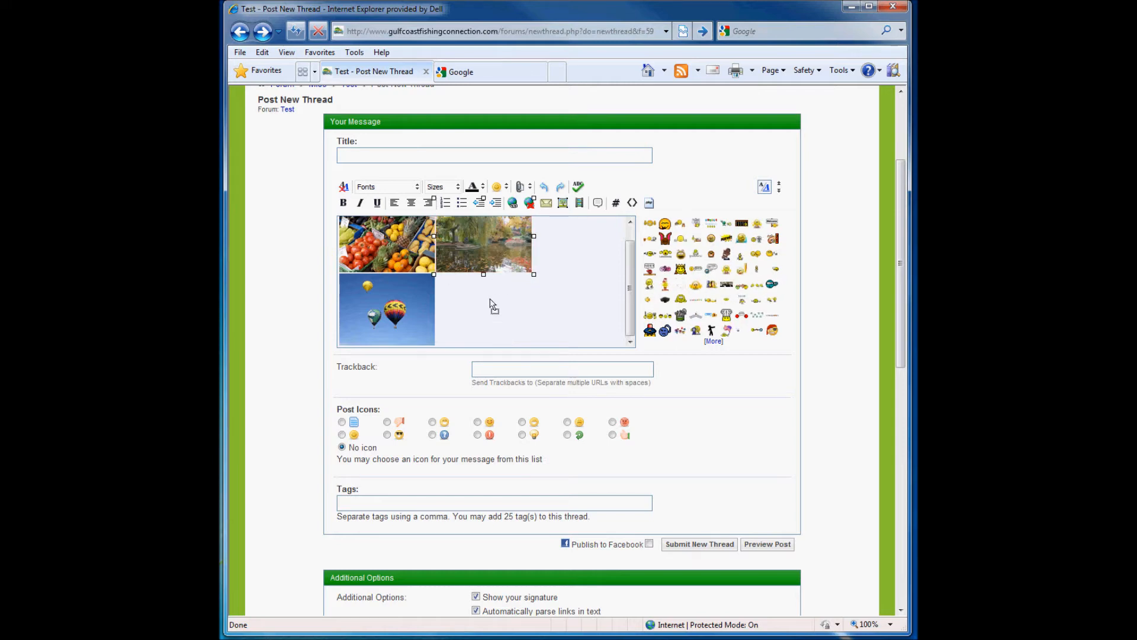
{"action": "left_click_drag", "start_coordinate": [484, 246], "coordinate": [481, 305]}
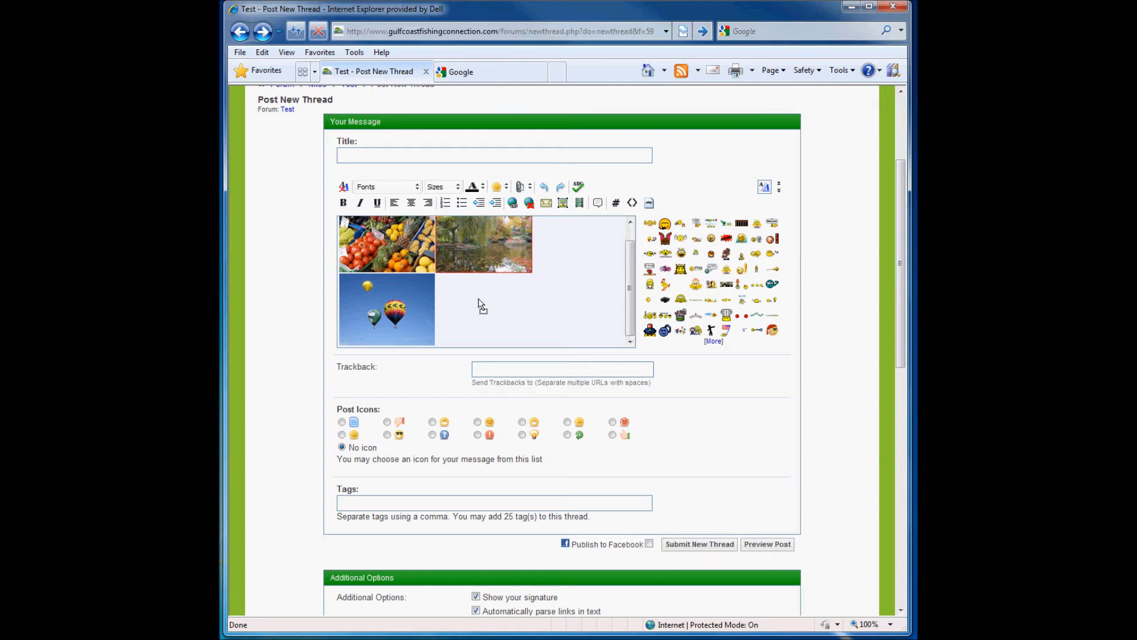
{"action": "left_click_drag", "start_coordinate": [481, 304], "coordinate": [389, 236]}
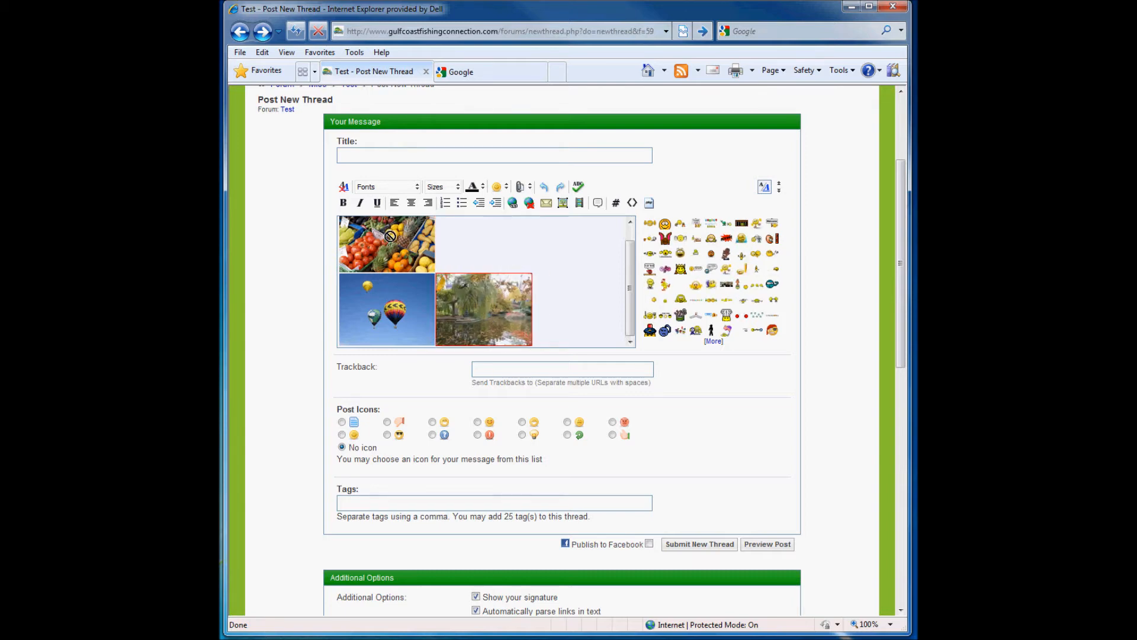
{"action": "left_click_drag", "start_coordinate": [390, 236], "coordinate": [478, 250]}
- Add a line reading "Text" above the fruit picture in the message
{"action": "left_click_drag", "start_coordinate": [535, 318], "coordinate": [582, 347]}
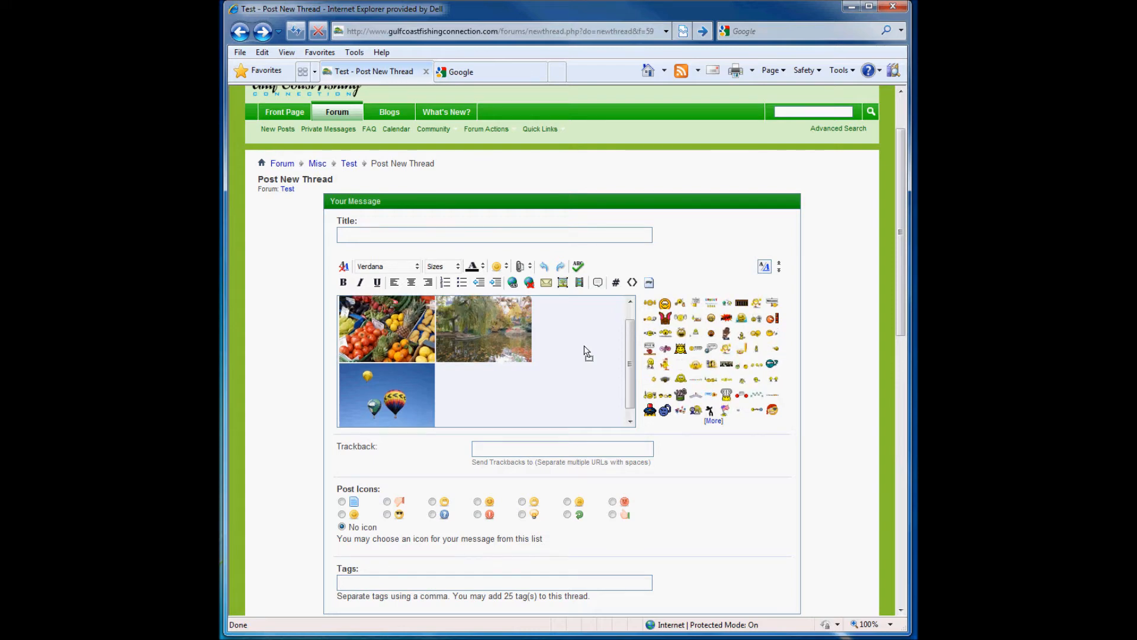
{"action": "type", "text": "Text"}
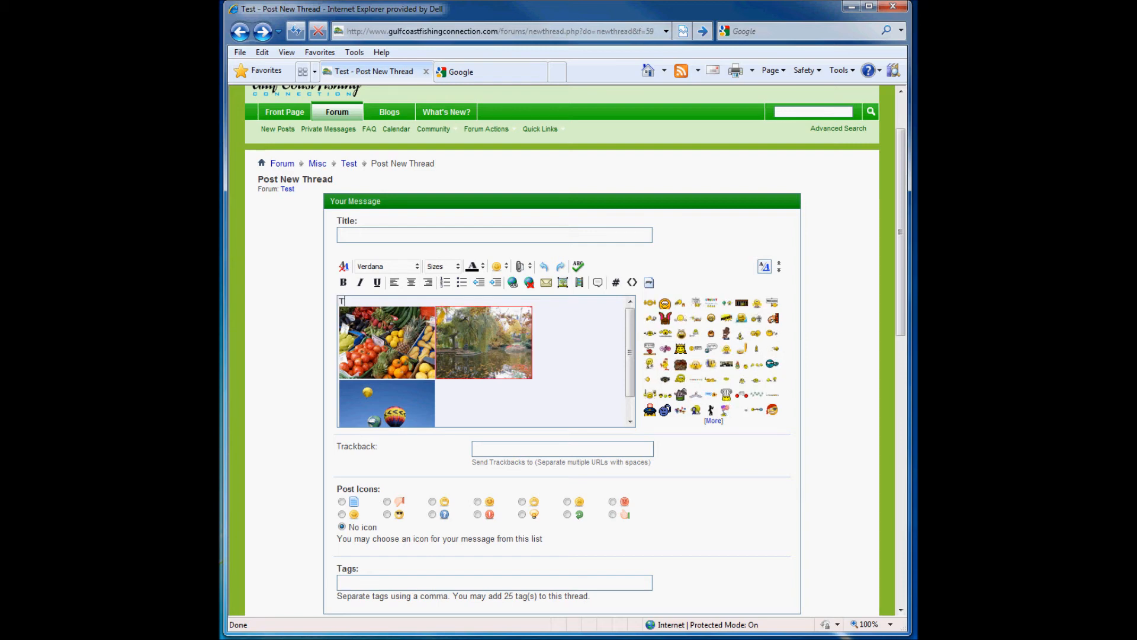
{"action": "key", "text": "Return"}
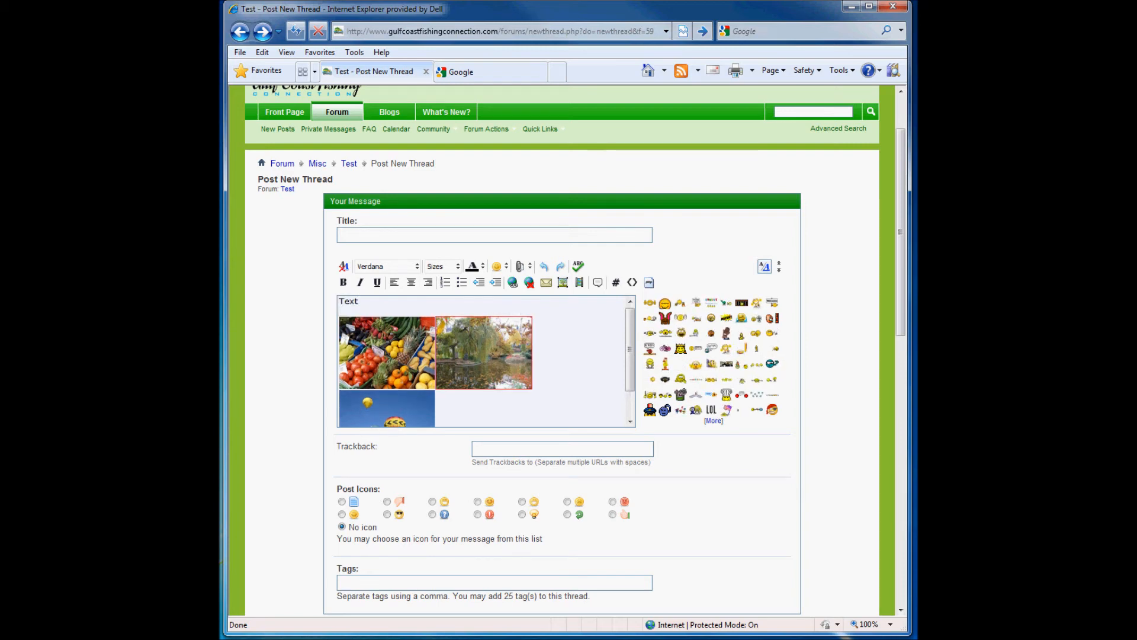
{"action": "key", "text": "BackSpace"}
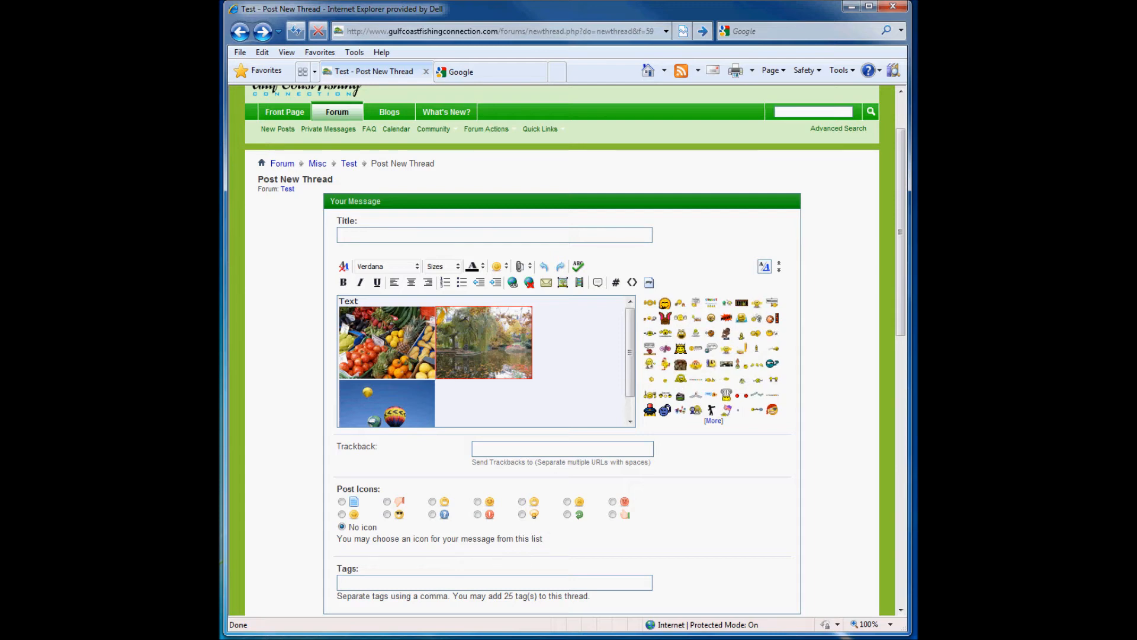
- Put the pond picture on its own row and add a line reading "Text" between it and the fruit picture
{"action": "key", "text": "Return"}
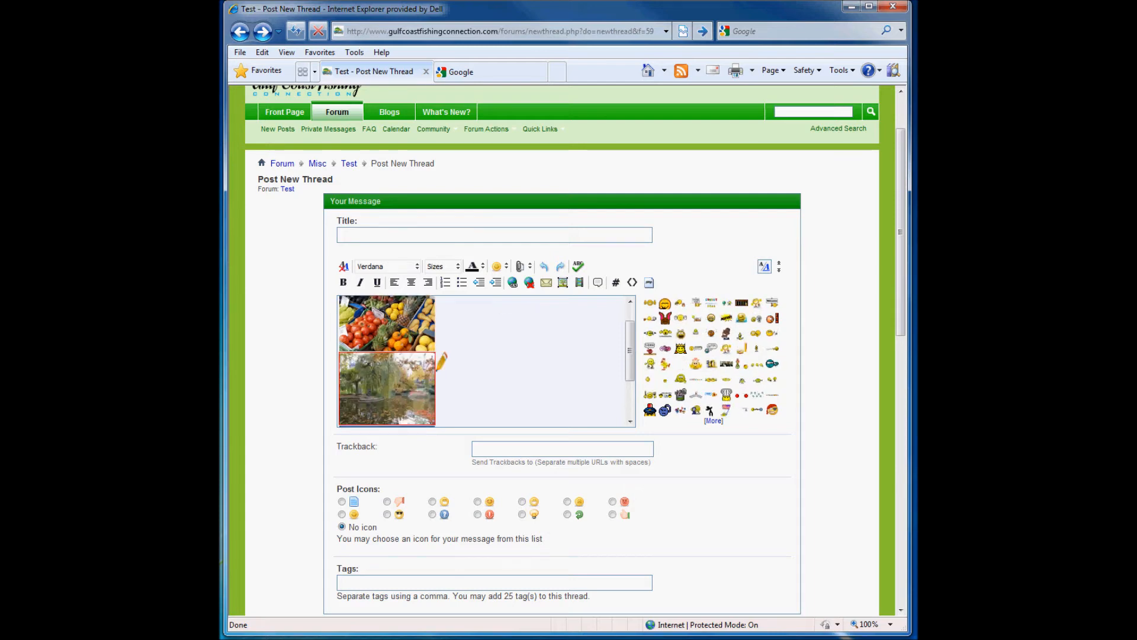
{"action": "key", "text": "Return"}
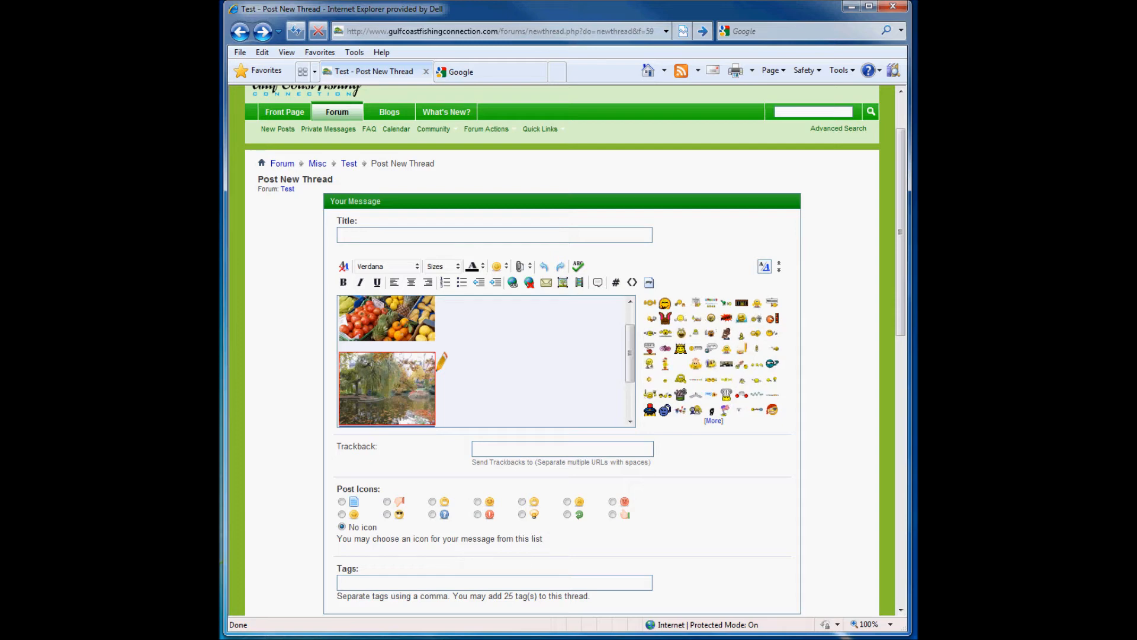
{"action": "type", "text": "Tesxt"}
{"action": "key", "text": "BackSpace"}
{"action": "key", "text": "BackSpace"}
{"action": "key", "text": "BackSpace"}
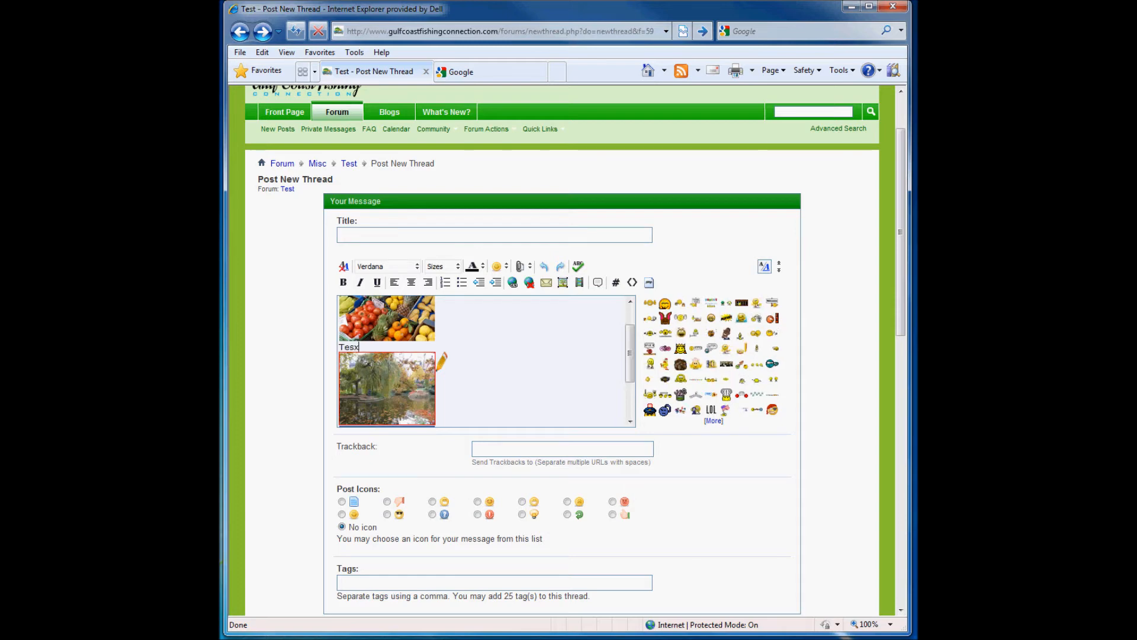
{"action": "type", "text": "xt"}
- Add a line reading "Text" between the pond picture and the balloon picture
{"action": "key", "text": "Down"}
{"action": "key", "text": "Down"}
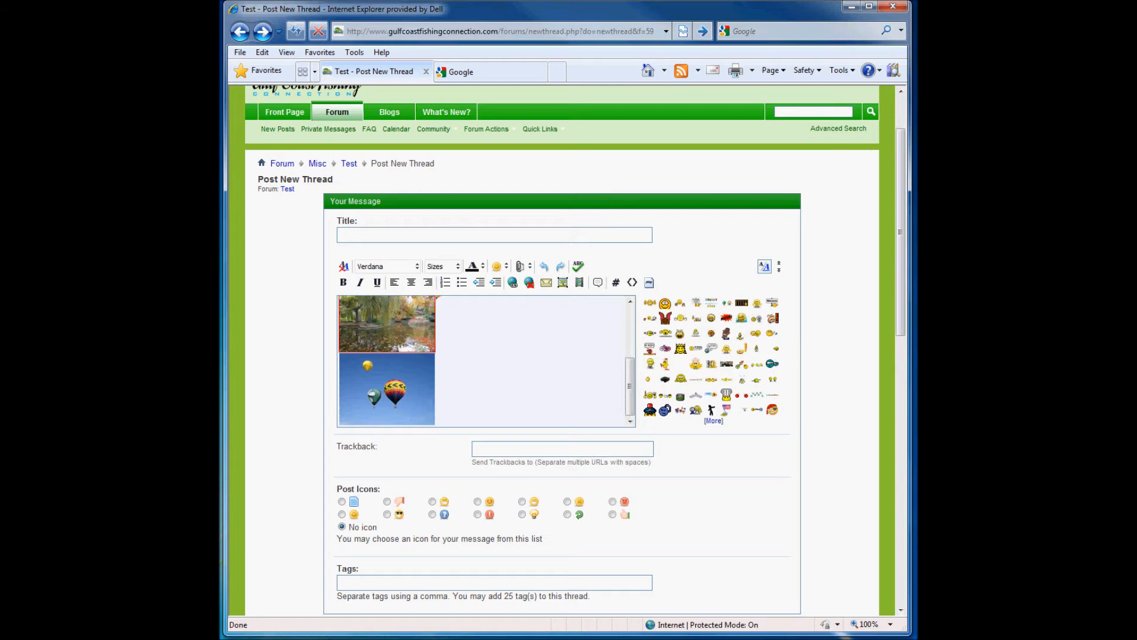
{"action": "key", "text": "Return"}
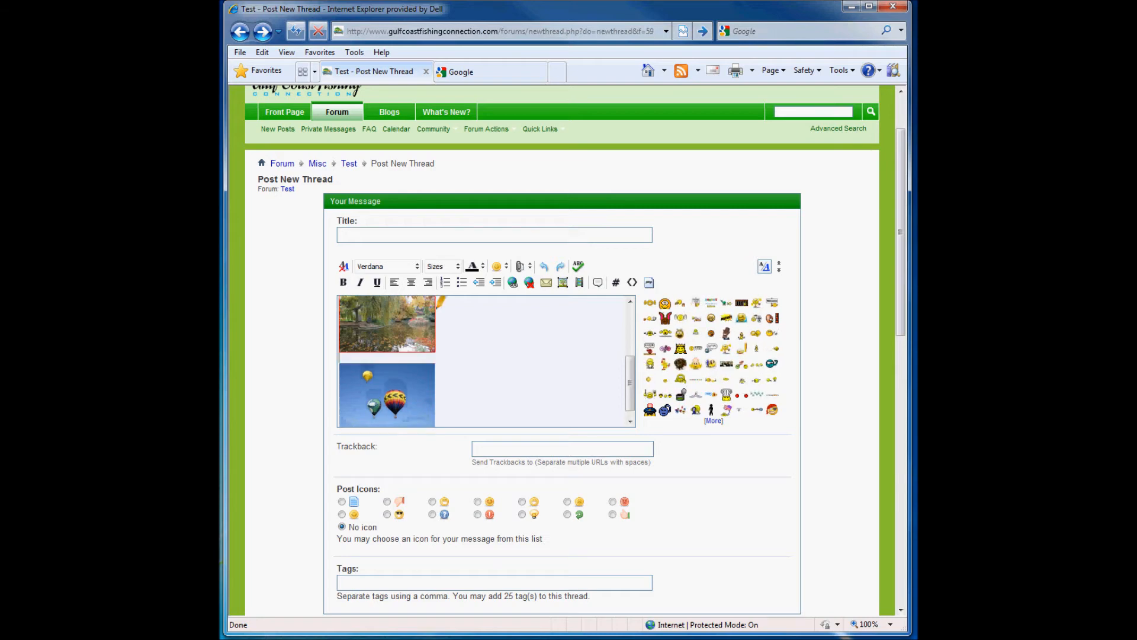
{"action": "type", "text": "Text"}
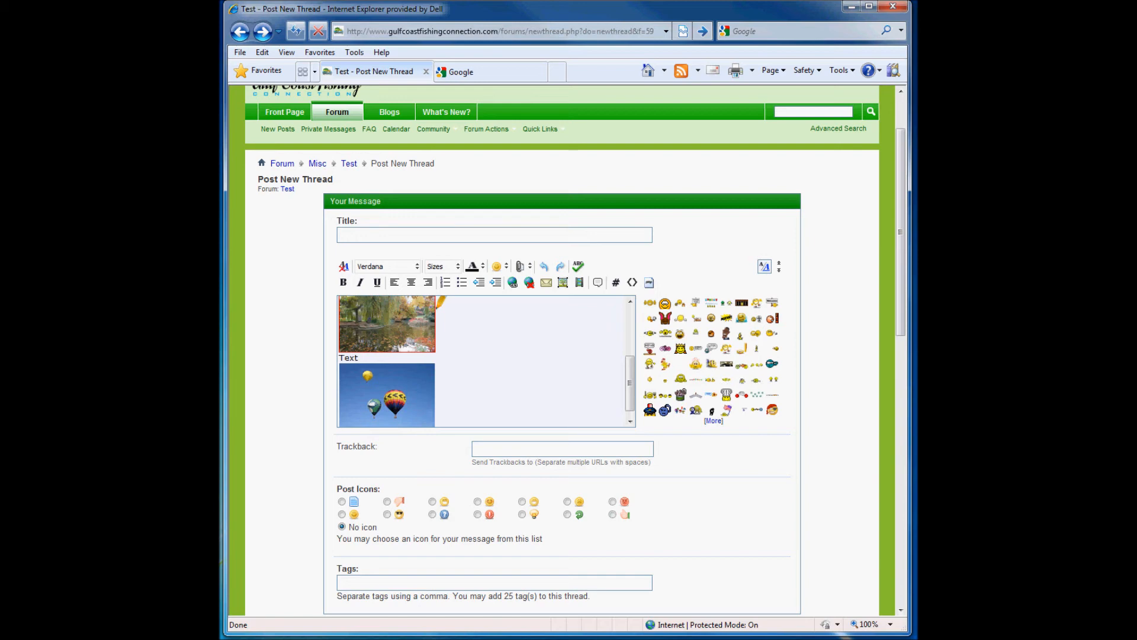
{"action": "scroll", "coordinate": [442, 303], "scroll_direction": "up", "scroll_amount": 2}
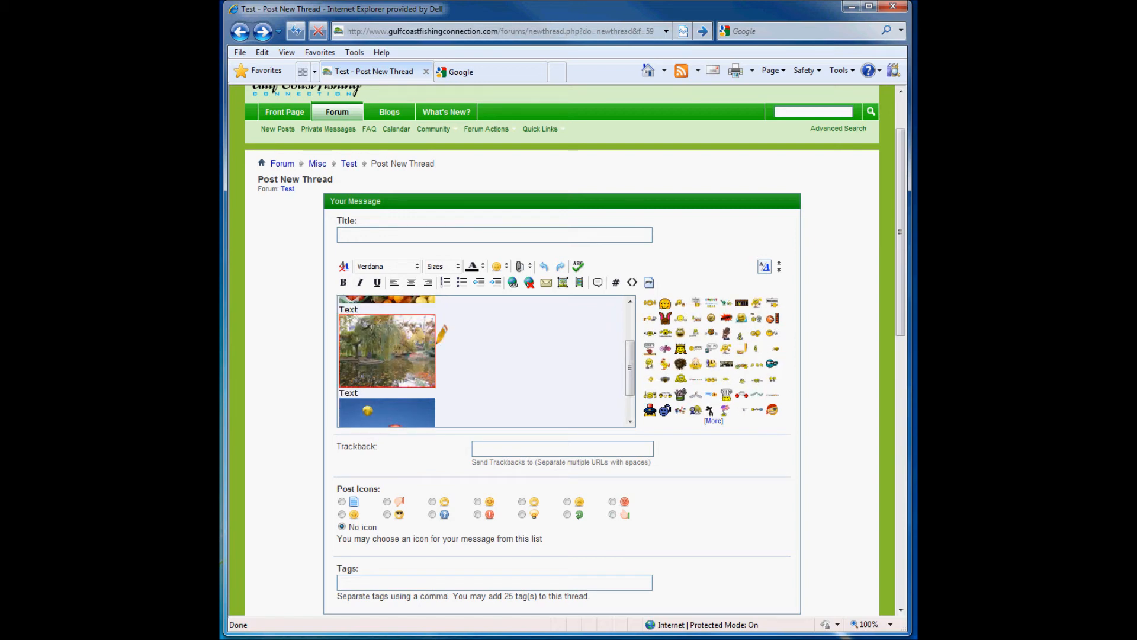
{"action": "key", "text": "Delete"}
{"action": "key", "text": "Return"}
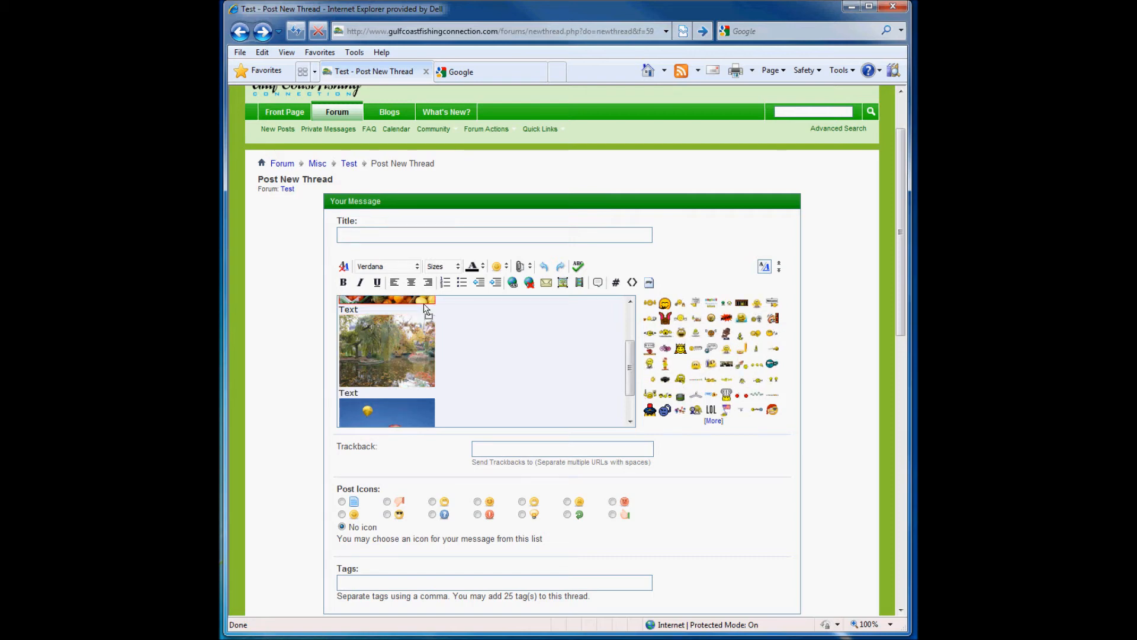
- Turn off the "Show your signature" option for the new thread
{"action": "scroll", "coordinate": [447, 334], "scroll_direction": "down", "scroll_amount": 1}
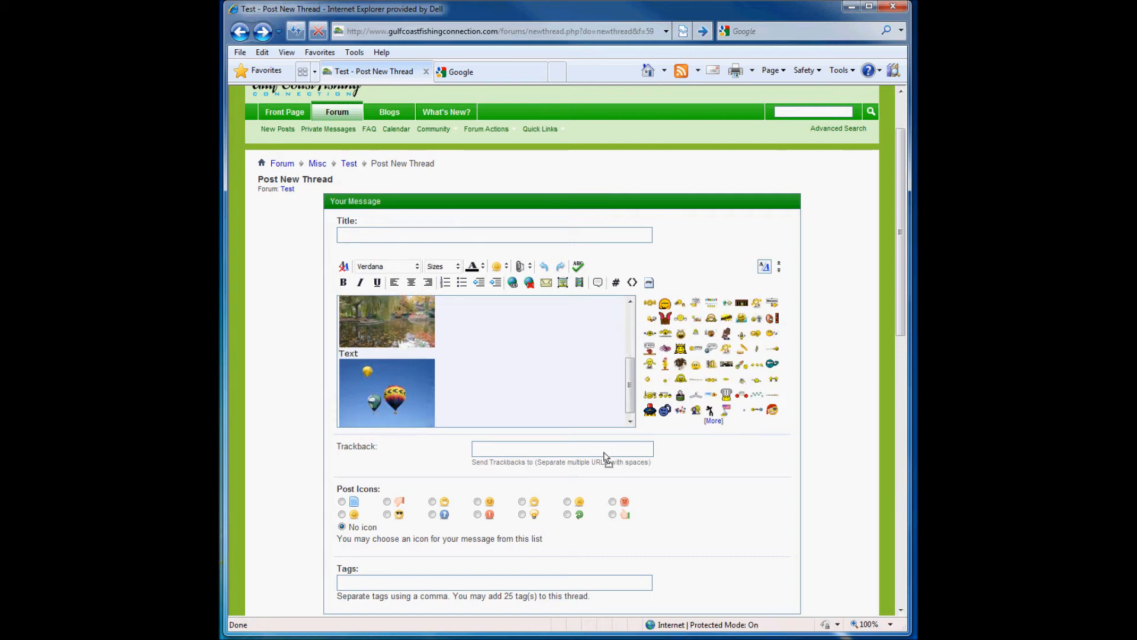
{"action": "scroll", "coordinate": [571, 412], "scroll_direction": "down", "scroll_amount": 2}
{"action": "scroll", "coordinate": [571, 411], "scroll_direction": "down", "scroll_amount": 1}
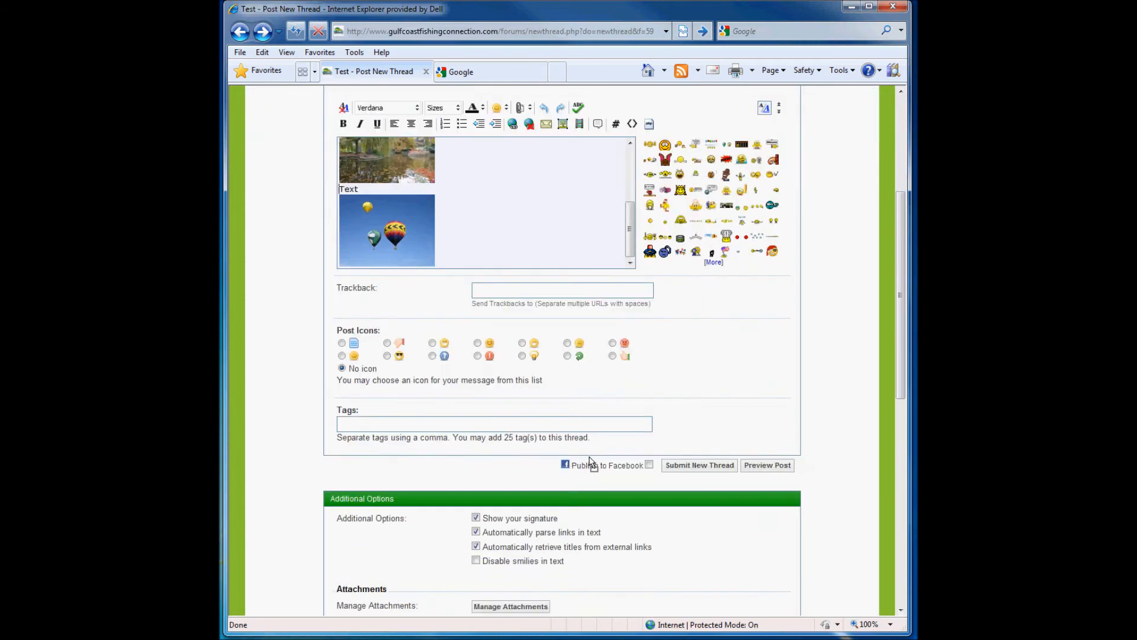
{"action": "left_click", "coordinate": [476, 518]}
- Try to preview the post while the title is still empty
{"action": "scroll", "coordinate": [490, 487], "scroll_direction": "up", "scroll_amount": 1}
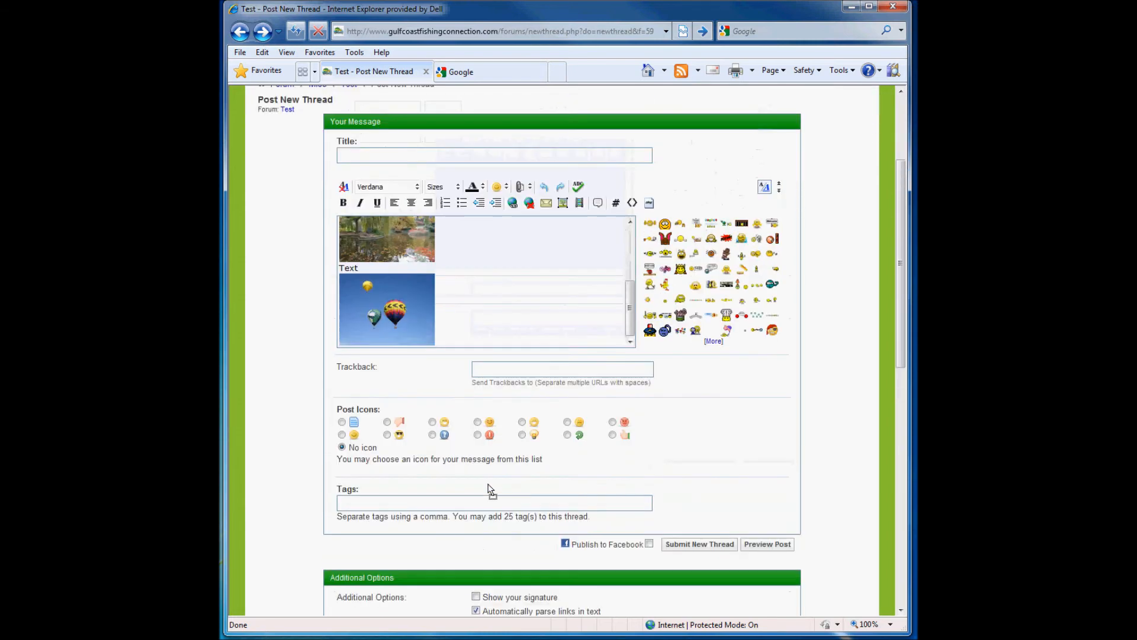
{"action": "scroll", "coordinate": [617, 507], "scroll_direction": "down", "scroll_amount": 5}
{"action": "scroll", "coordinate": [657, 471], "scroll_direction": "up", "scroll_amount": 5}
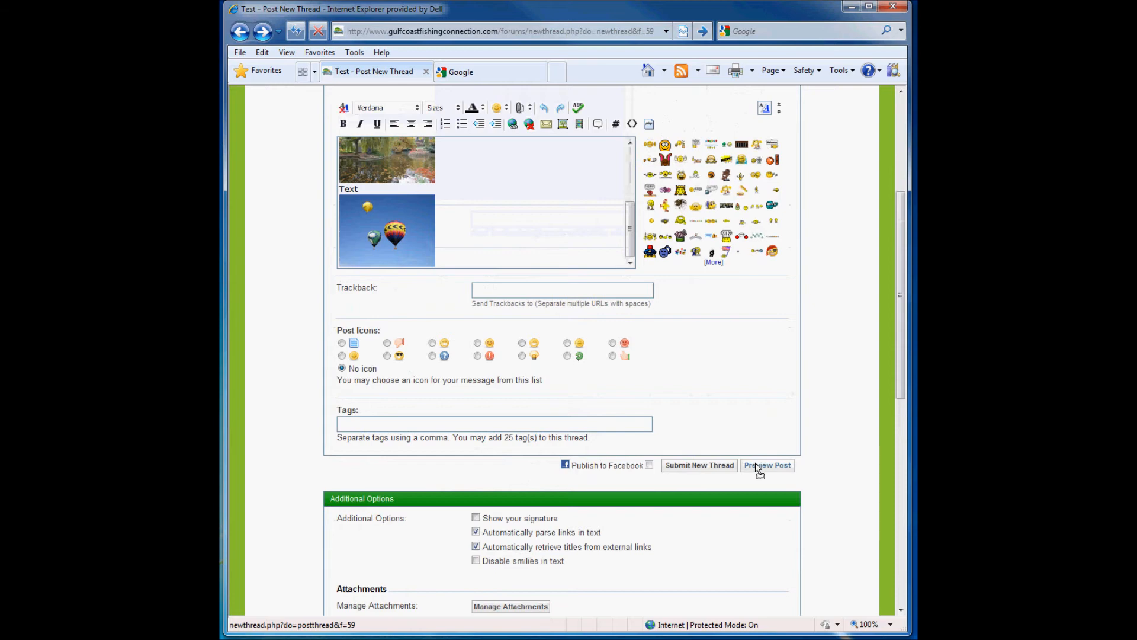
{"action": "left_click", "coordinate": [761, 466]}
{"action": "left_click", "coordinate": [662, 367]}
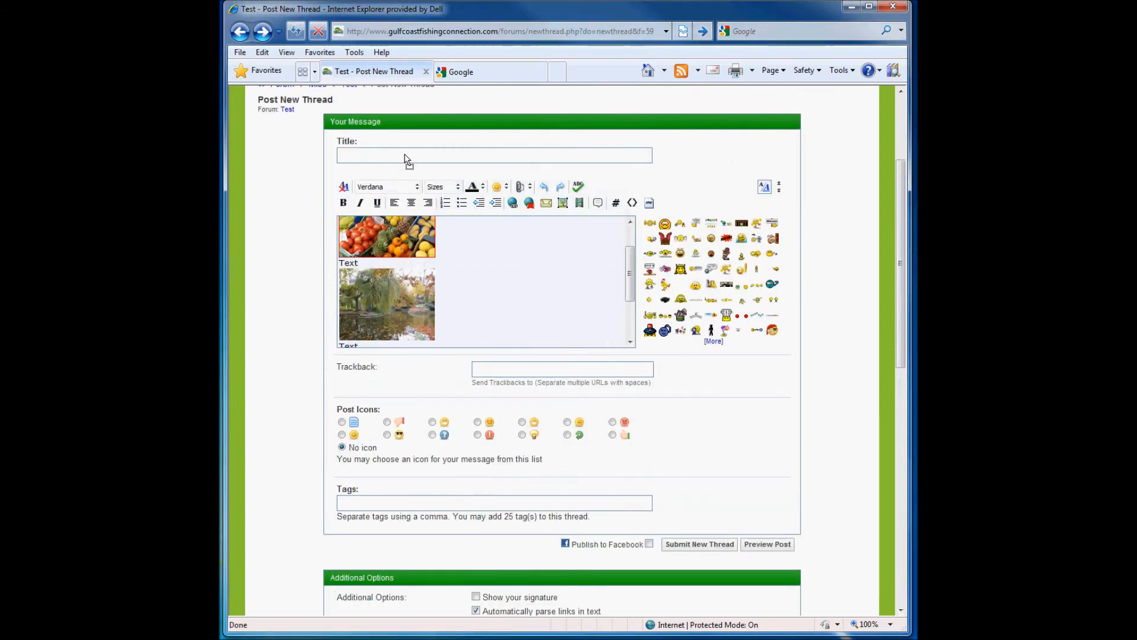
- Title the thread "jasdasdfasdfasdfasdf" and preview the post
{"action": "left_click", "coordinate": [406, 156]}
{"action": "type", "text": "jasdasdfasdfasdfasdf"}
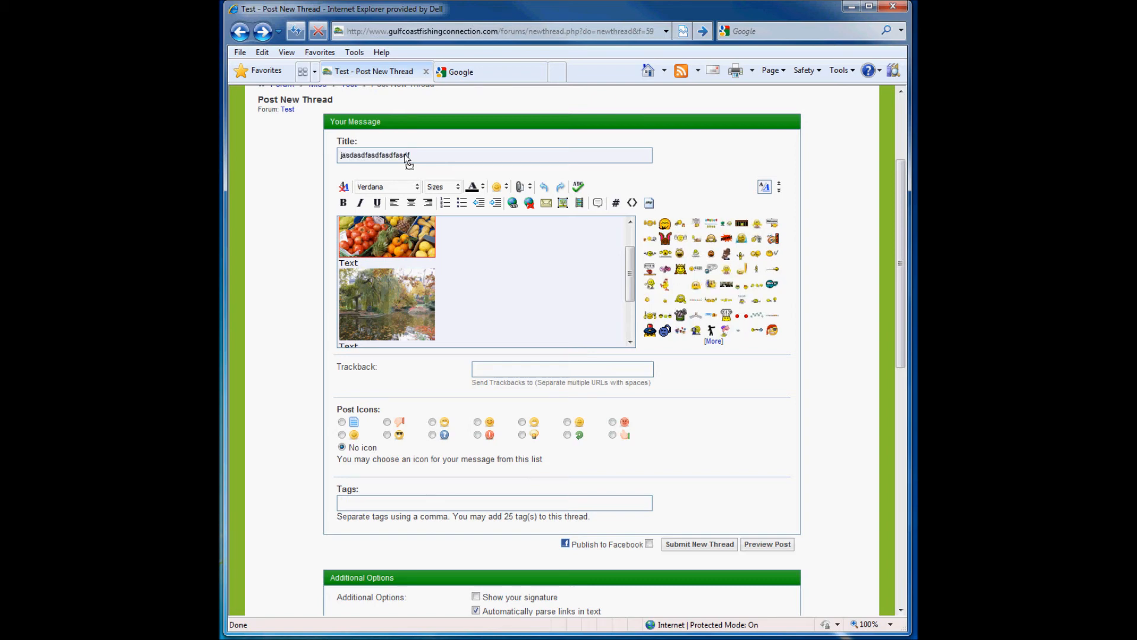
{"action": "scroll", "coordinate": [507, 216], "scroll_direction": "down", "scroll_amount": 5}
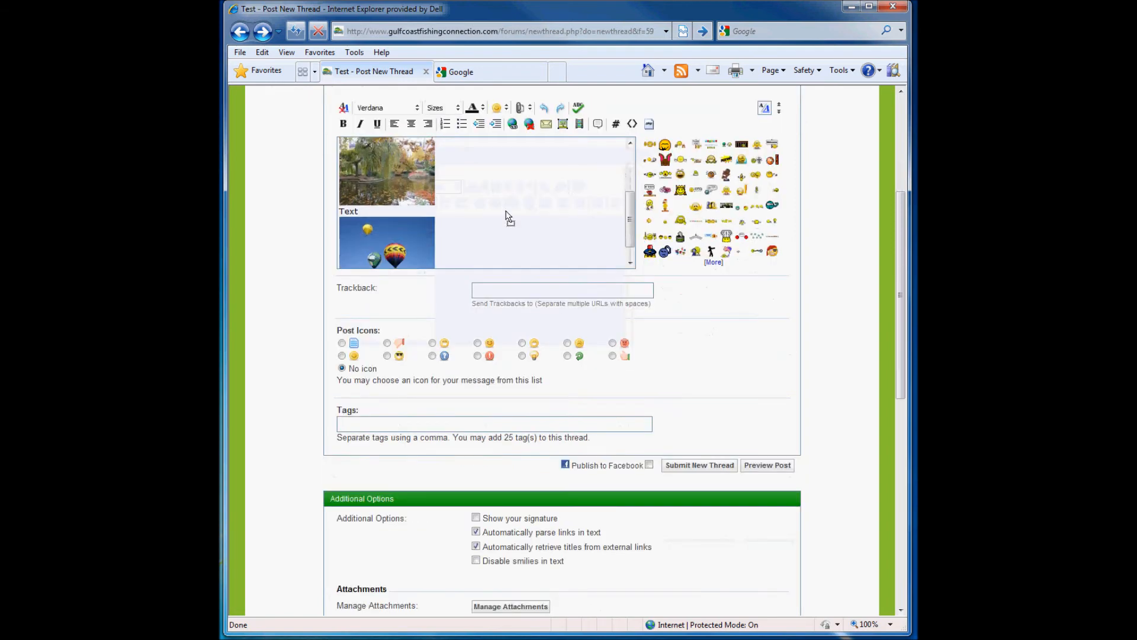
{"action": "left_click", "coordinate": [757, 389]}
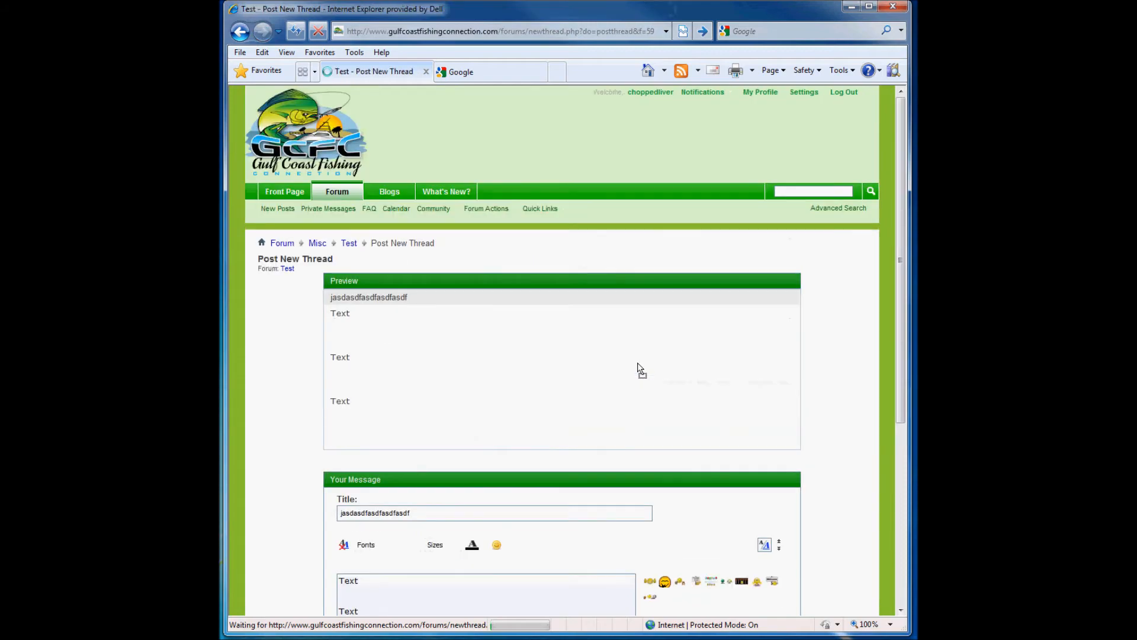
- Review the post preview, checking how the three pictures and the "Text" lines between them are laid out
{"action": "scroll", "coordinate": [640, 372], "scroll_direction": "down", "scroll_amount": 9}
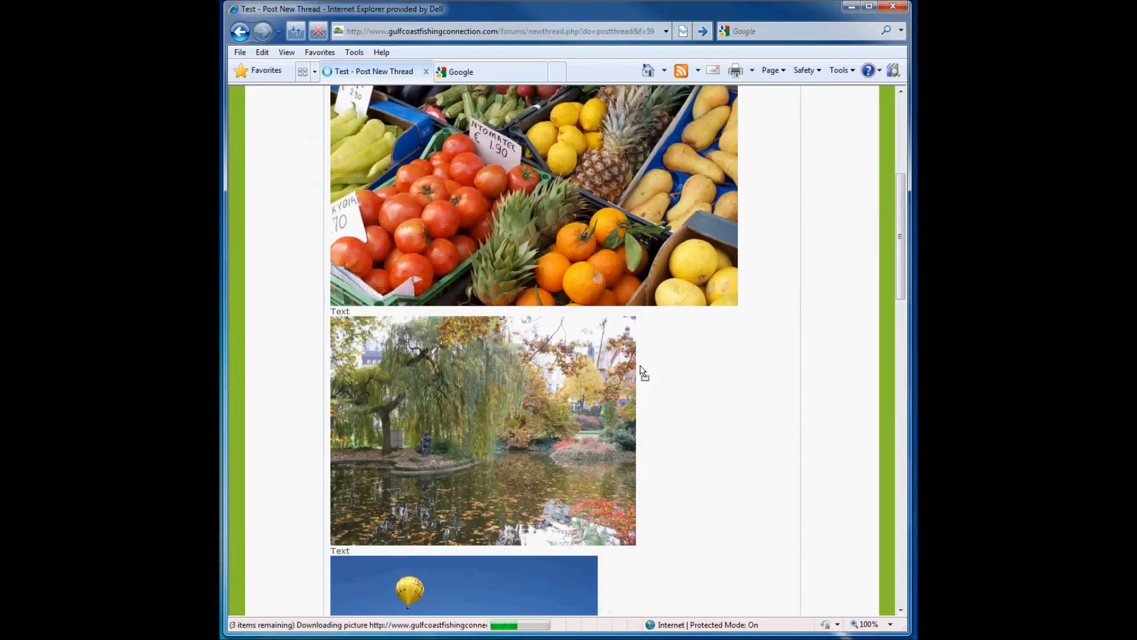
{"action": "scroll", "coordinate": [641, 372], "scroll_direction": "up", "scroll_amount": 4}
{"action": "scroll", "coordinate": [460, 289], "scroll_direction": "up", "scroll_amount": 4}
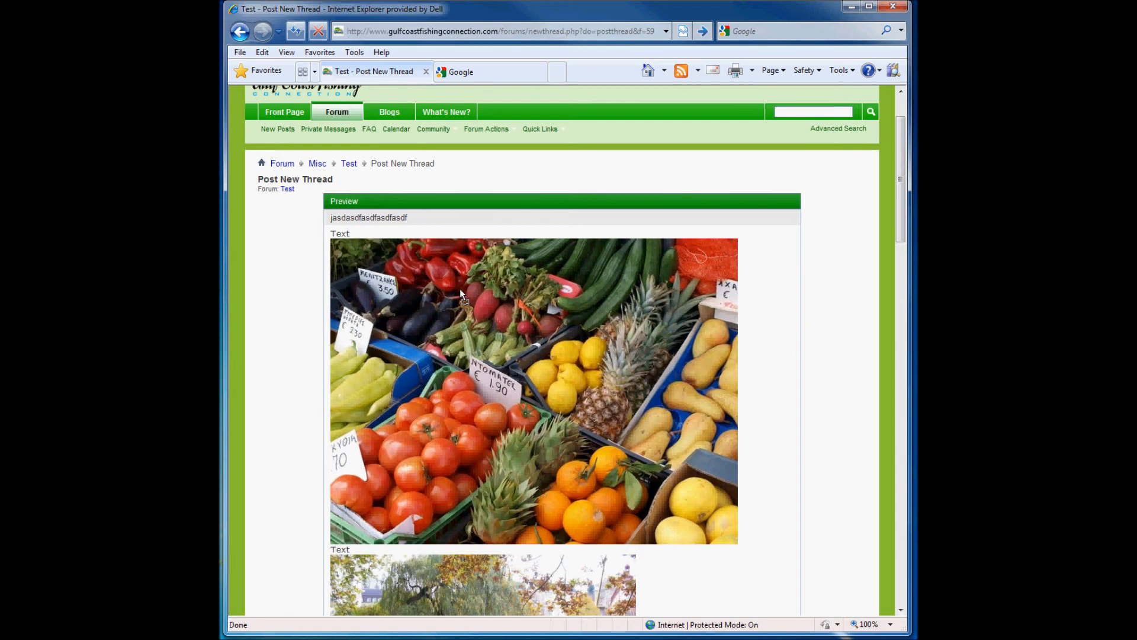
{"action": "scroll", "coordinate": [460, 289], "scroll_direction": "down", "scroll_amount": 5}
{"action": "scroll", "coordinate": [460, 289], "scroll_direction": "up", "scroll_amount": 3}
{"action": "scroll", "coordinate": [461, 292], "scroll_direction": "up", "scroll_amount": 4}
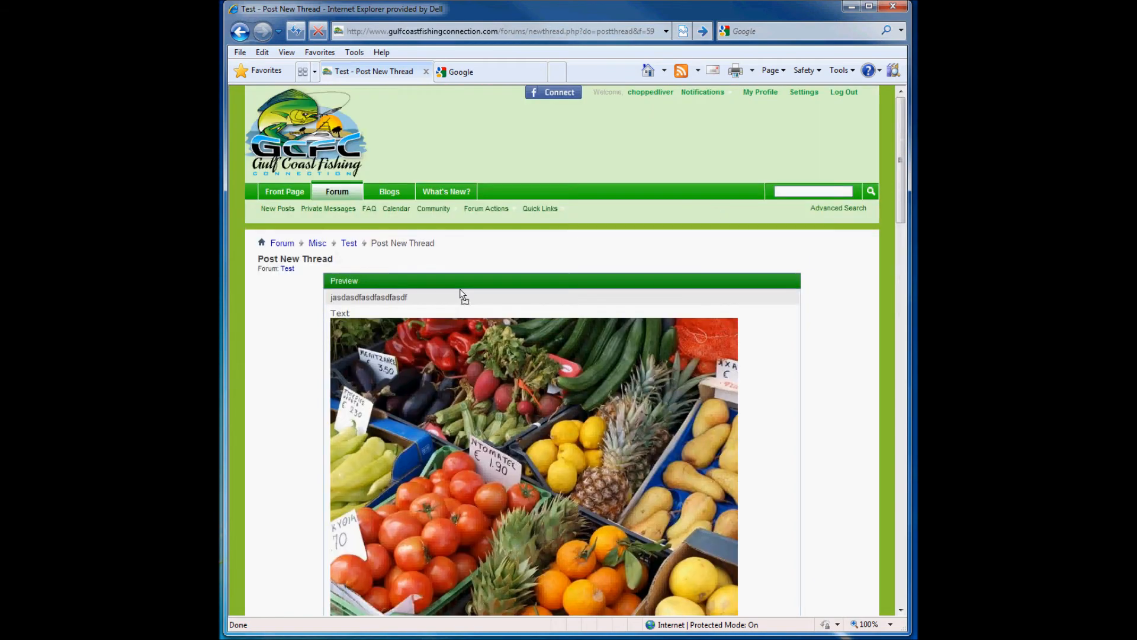
{"action": "scroll", "coordinate": [460, 292], "scroll_direction": "down", "scroll_amount": 10}
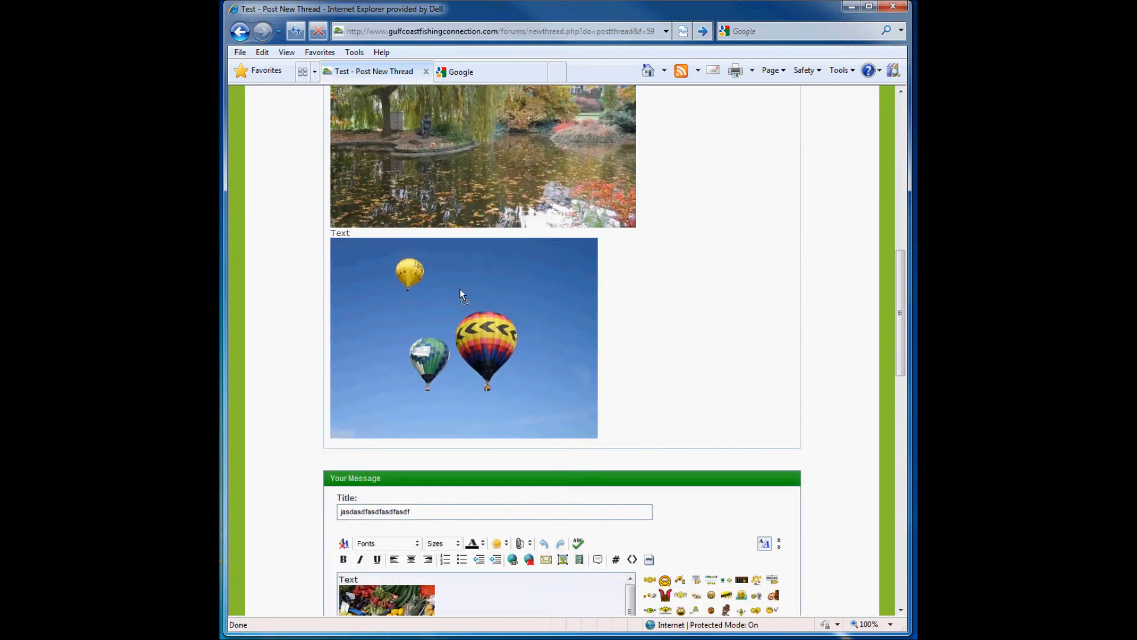
{"action": "scroll", "coordinate": [459, 289], "scroll_direction": "up", "scroll_amount": 9}
{"action": "scroll", "coordinate": [460, 292], "scroll_direction": "down", "scroll_amount": 4}
{"action": "scroll", "coordinate": [461, 292], "scroll_direction": "down", "scroll_amount": 9}
- Switch the message editor from the visual view to the source code view
{"action": "mouse_move", "coordinate": [623, 308]}
{"action": "left_mouse_down"}
{"action": "mouse_move", "coordinate": [627, 373]}
{"action": "mouse_move", "coordinate": [622, 290]}
{"action": "left_mouse_up"}
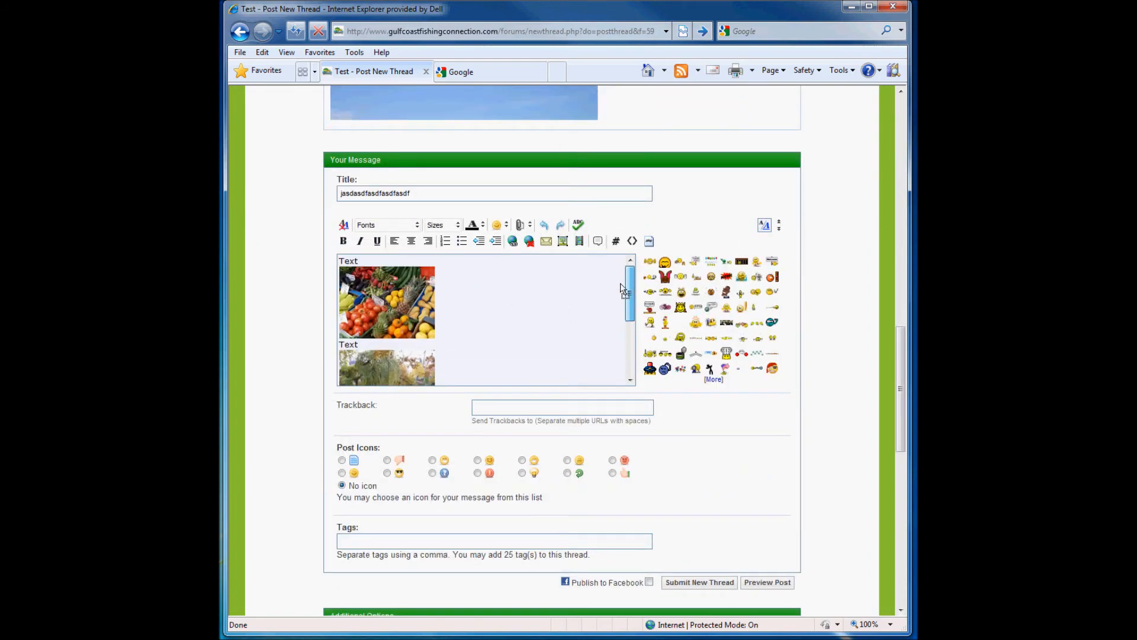
{"action": "left_click", "coordinate": [555, 306]}
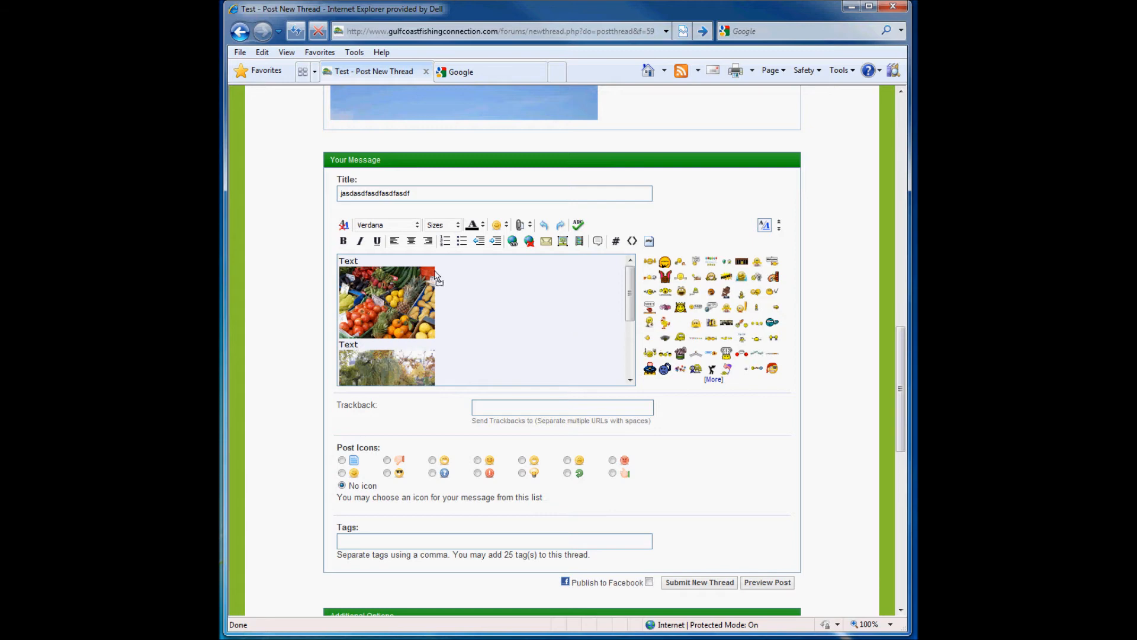
{"action": "left_click", "coordinate": [472, 305]}
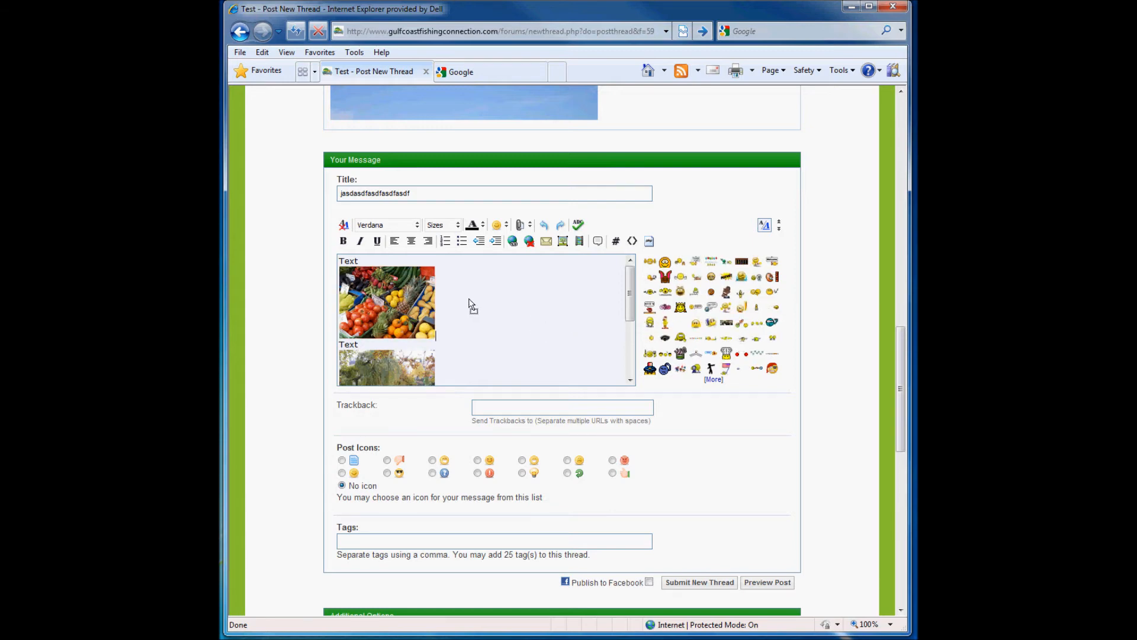
{"action": "left_click", "coordinate": [765, 226]}
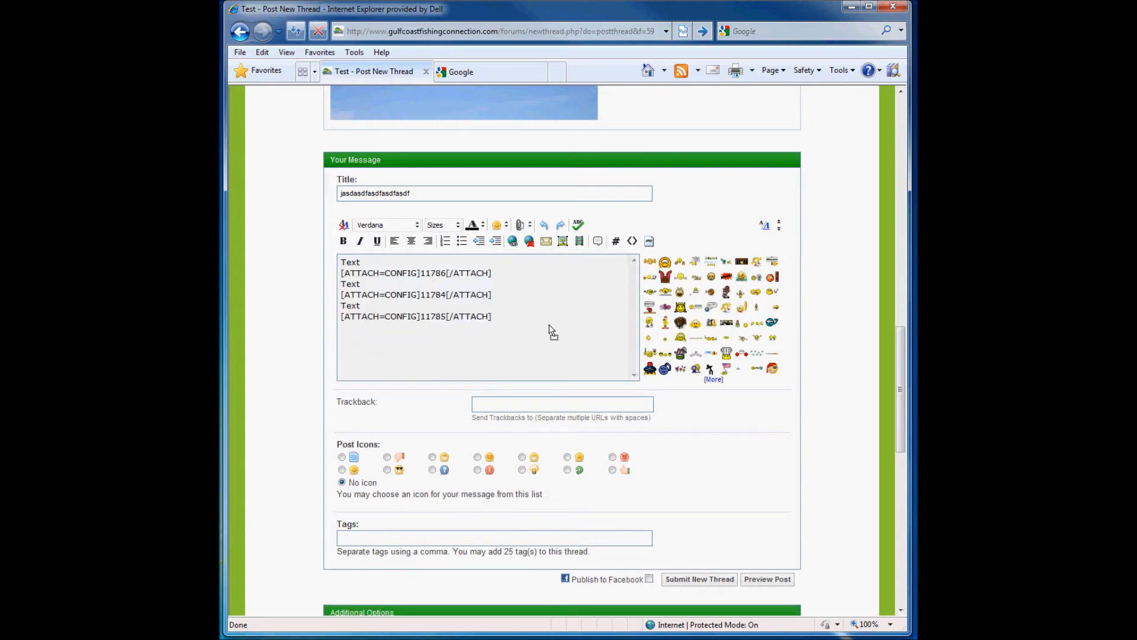
- Examine the opening part, attachment number and closing part of the first picture's ATTACH tag
{"action": "double_click", "coordinate": [515, 274]}
{"action": "key", "text": "shift+Left"}
{"action": "key", "text": "shift+Left"}
{"action": "key", "text": "shift+Left"}
{"action": "key", "text": "shift+Left"}
{"action": "key", "text": "shift+Left"}
{"action": "key", "text": "shift+Left"}
{"action": "key", "text": "shift+Left"}
{"action": "key", "text": "shift+Left"}
{"action": "key", "text": "shift+Left"}
{"action": "key", "text": "shift+Left"}
{"action": "key", "text": "shift+Left"}
{"action": "key", "text": "Left"}
{"action": "key", "text": "Left"}
{"action": "key", "text": "Left"}
{"action": "key", "text": "Left"}
{"action": "key", "text": "Left"}
{"action": "key", "text": "Left"}
{"action": "key", "text": "Left"}
{"action": "key", "text": "Left"}
{"action": "key", "text": "Left"}
{"action": "key", "text": "Left"}
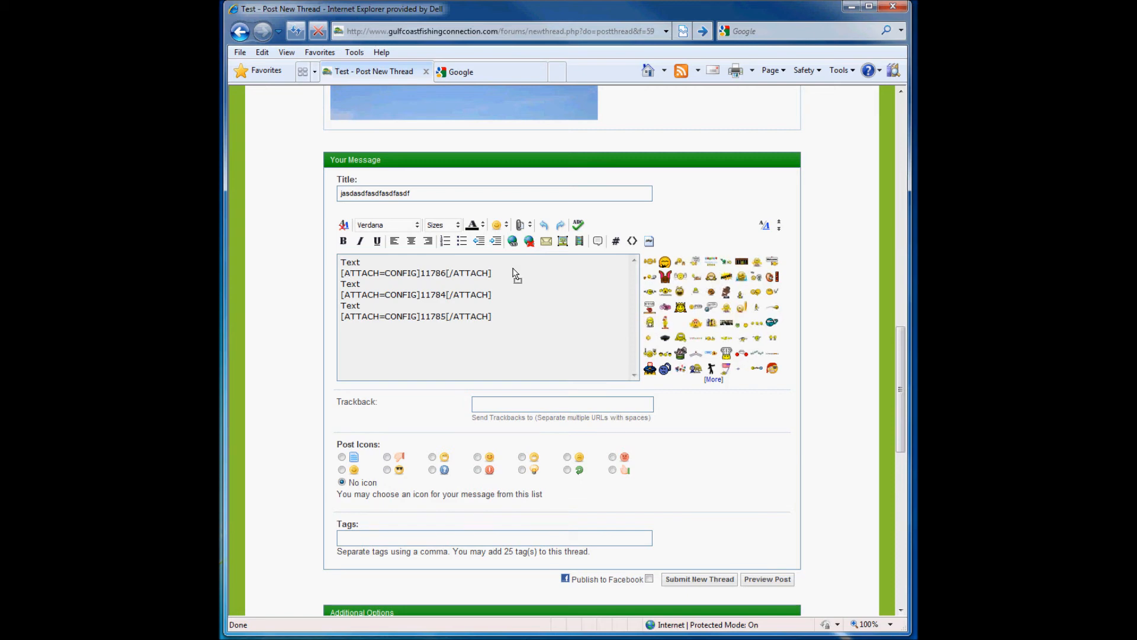
{"action": "key", "text": "shift+Right"}
{"action": "key", "text": "shift+Right"}
{"action": "key", "text": "shift+Right"}
{"action": "key", "text": "Right"}
{"action": "key", "text": "shift+Right"}
{"action": "key", "text": "shift+Right"}
{"action": "key", "text": "shift+Right"}
{"action": "key", "text": "Right"}
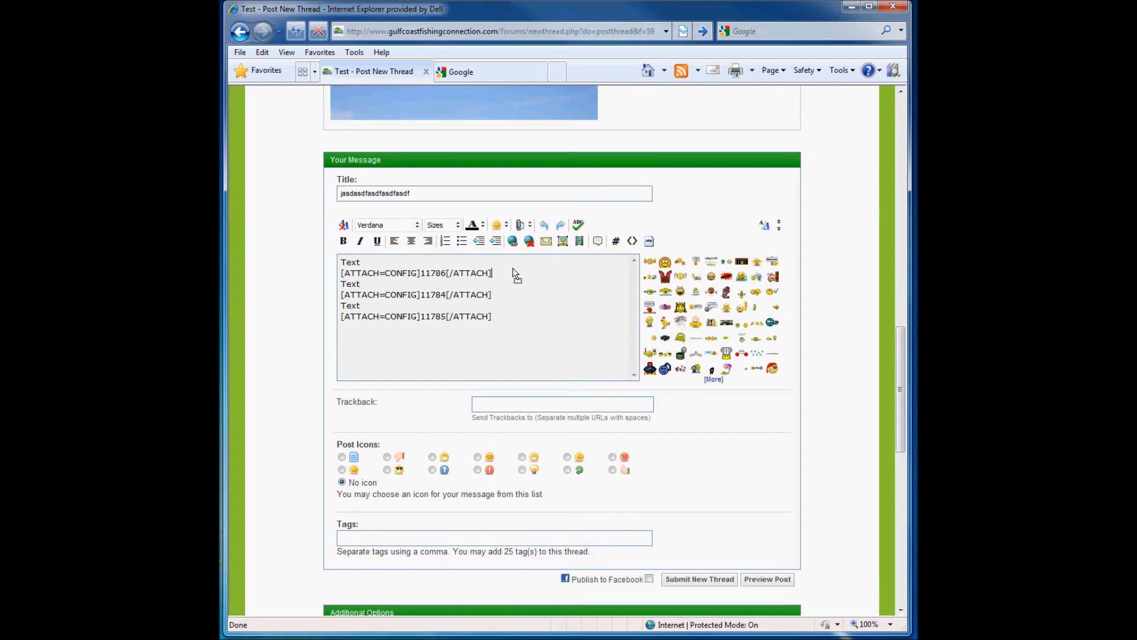
- Move the [ATTACH=CONFIG]11786[/ATTACH] tag from under the first "Text" line to below the last attachment tag
{"action": "key", "text": "shift+Home"}
{"action": "key", "text": "ctrl+c"}
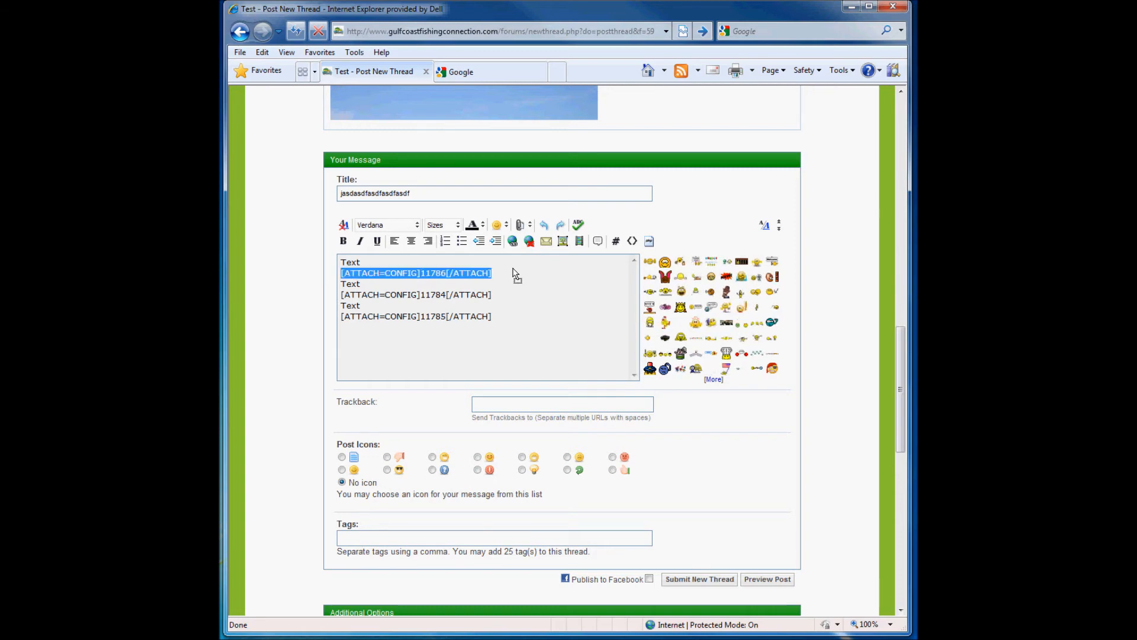
{"action": "key", "text": "Delete"}
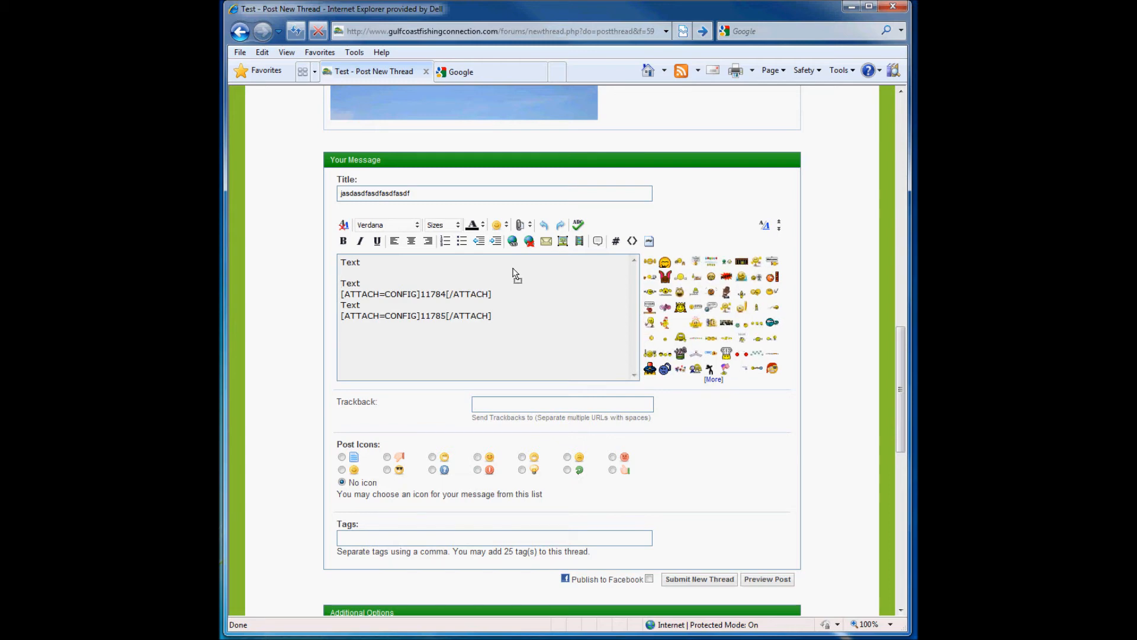
{"action": "key", "text": "ctrl+v"}
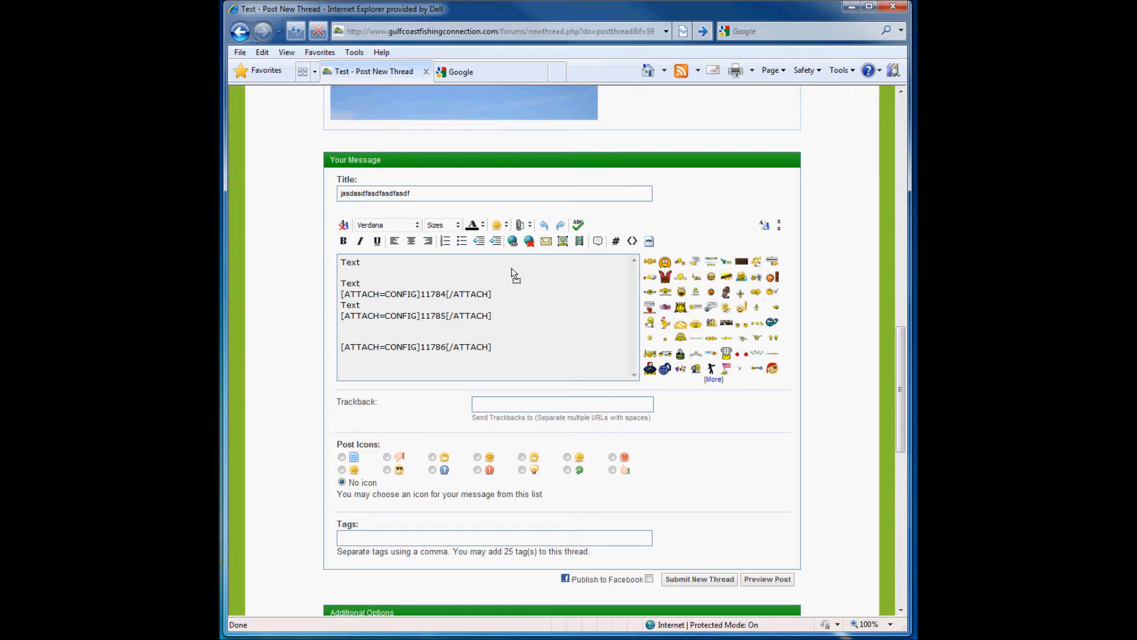
- Move the [ATTACH=CONFIG]11785[/ATTACH] tag below the 11786 tag, leaving a blank line between them
{"action": "left_click_drag", "start_coordinate": [496, 316], "coordinate": [374, 313]}
{"action": "left_click", "coordinate": [367, 328]}
{"action": "left_click_drag", "start_coordinate": [491, 318], "coordinate": [373, 321]}
{"action": "right_click", "coordinate": [374, 321]}
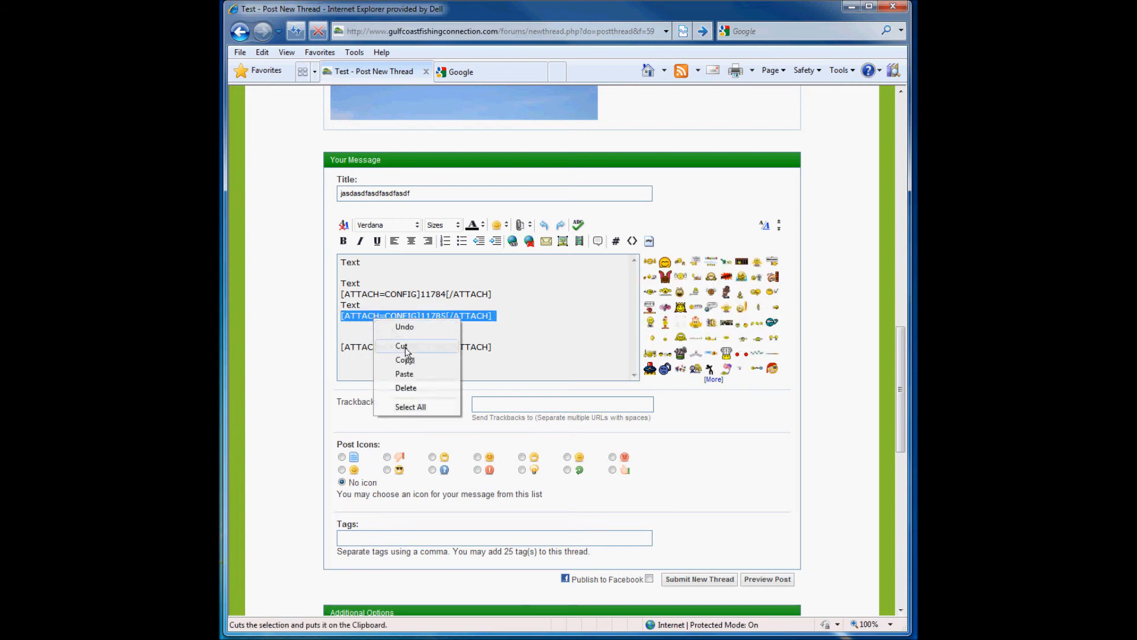
{"action": "left_click", "coordinate": [414, 350]}
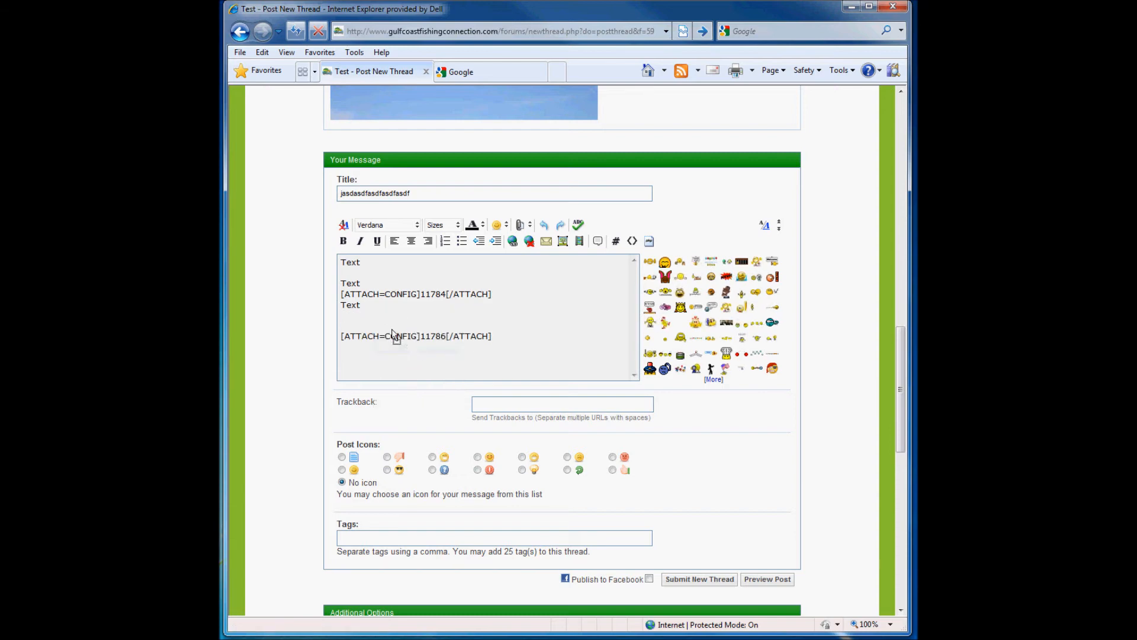
{"action": "right_click", "coordinate": [516, 343]}
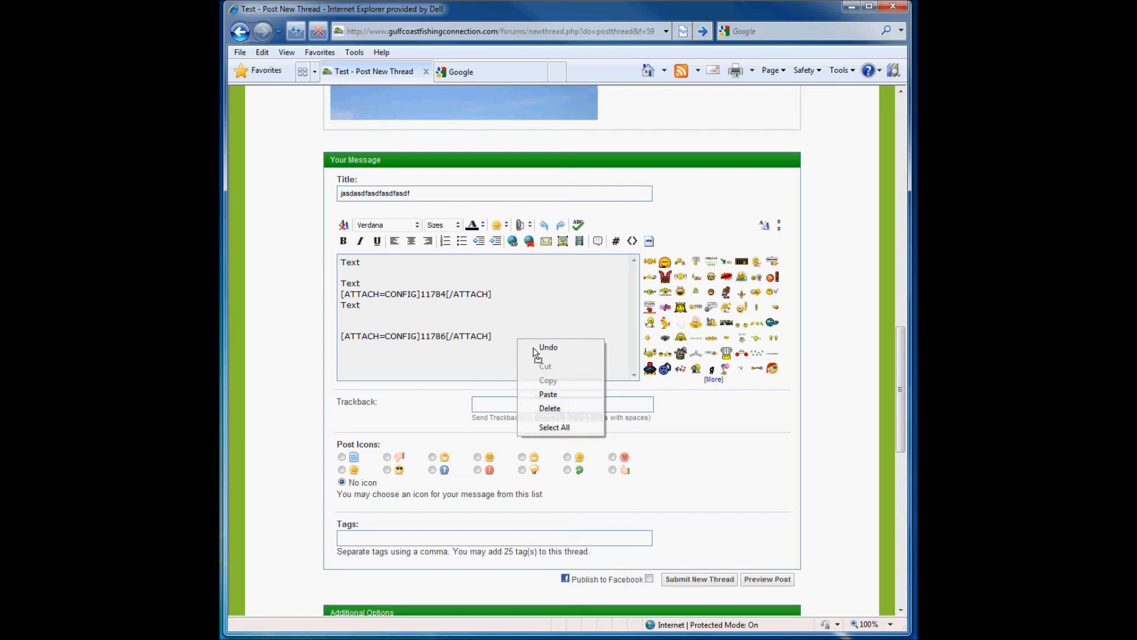
{"action": "left_click", "coordinate": [554, 395]}
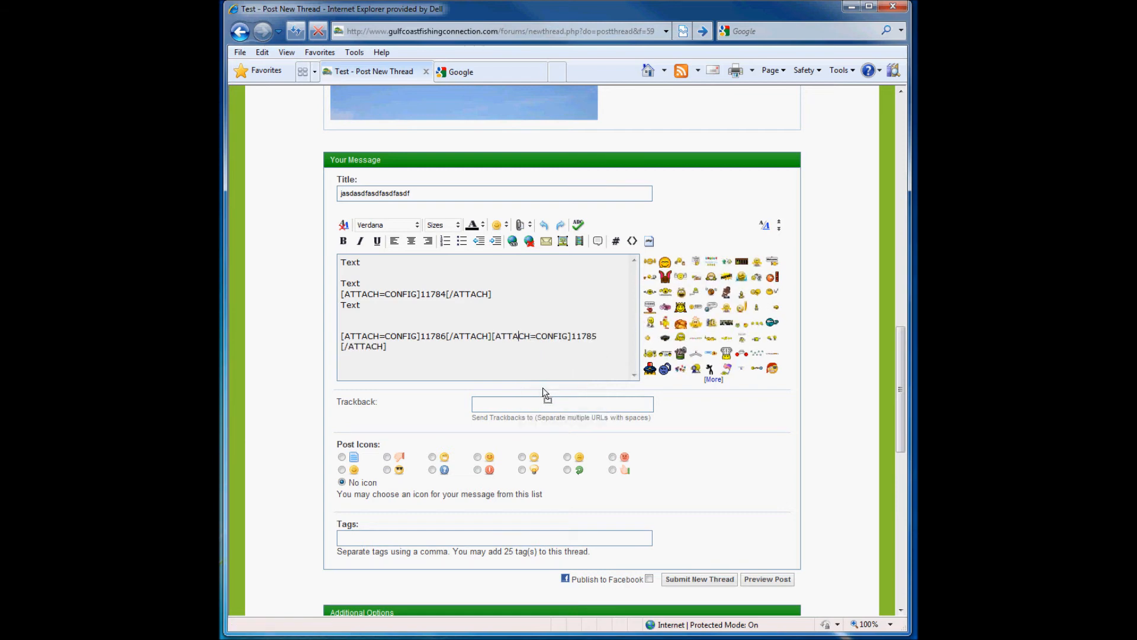
{"action": "key", "text": "Return"}
{"action": "key", "text": "Return"}
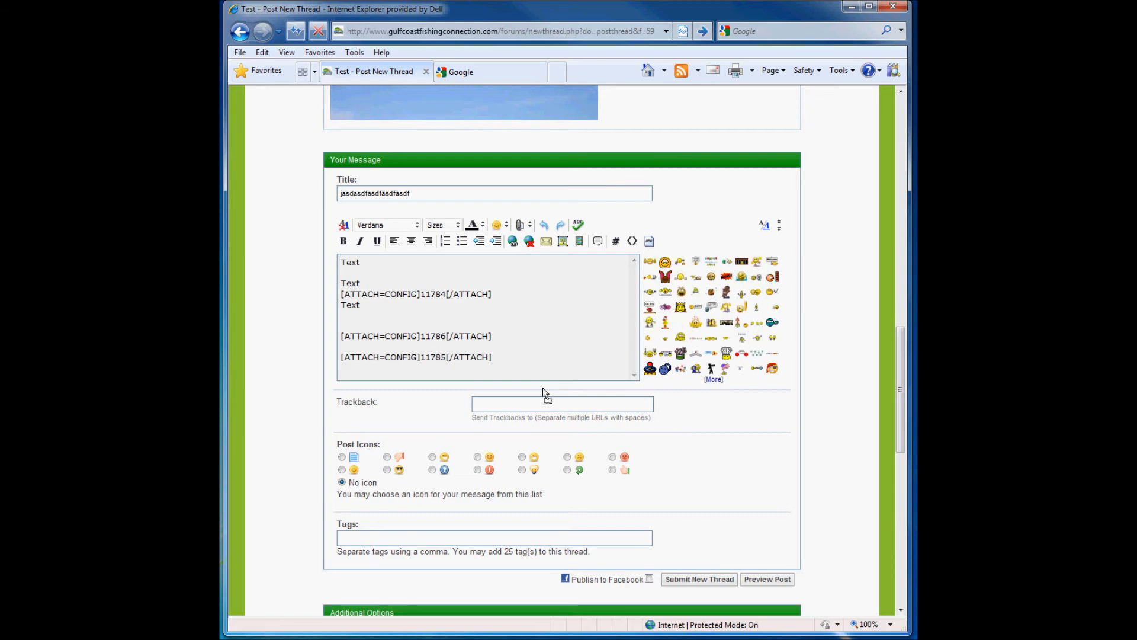
- Remove the blank line after the first "Text" and move the last "Text" line above the 11784 attachment tag
{"action": "left_click", "coordinate": [543, 389]}
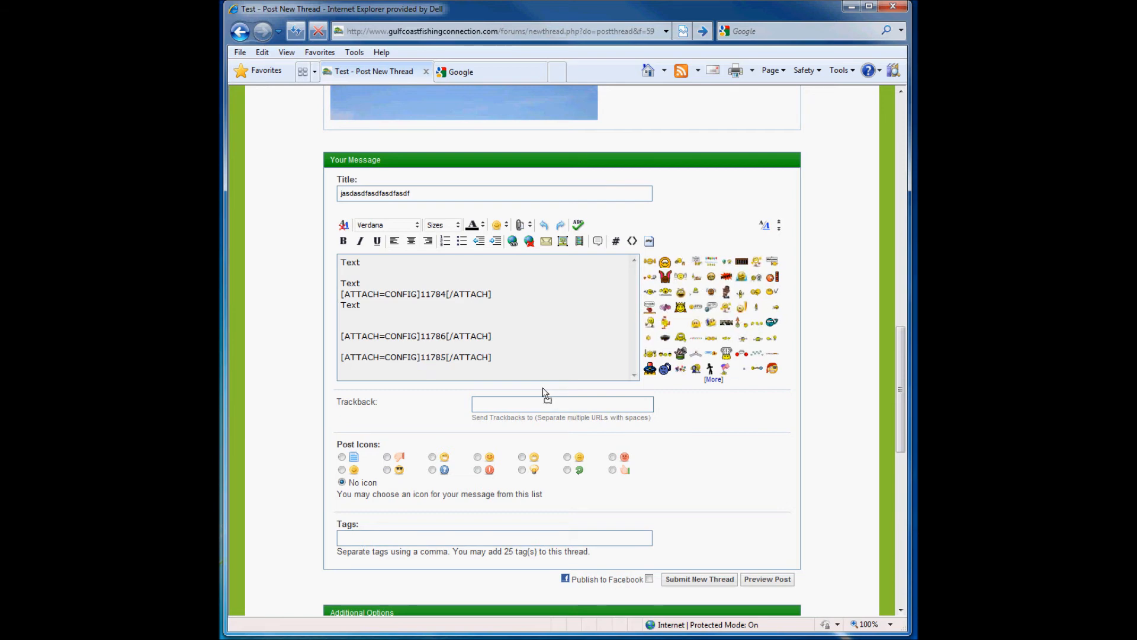
{"action": "key", "text": "shift+End"}
{"action": "key", "text": "Right"}
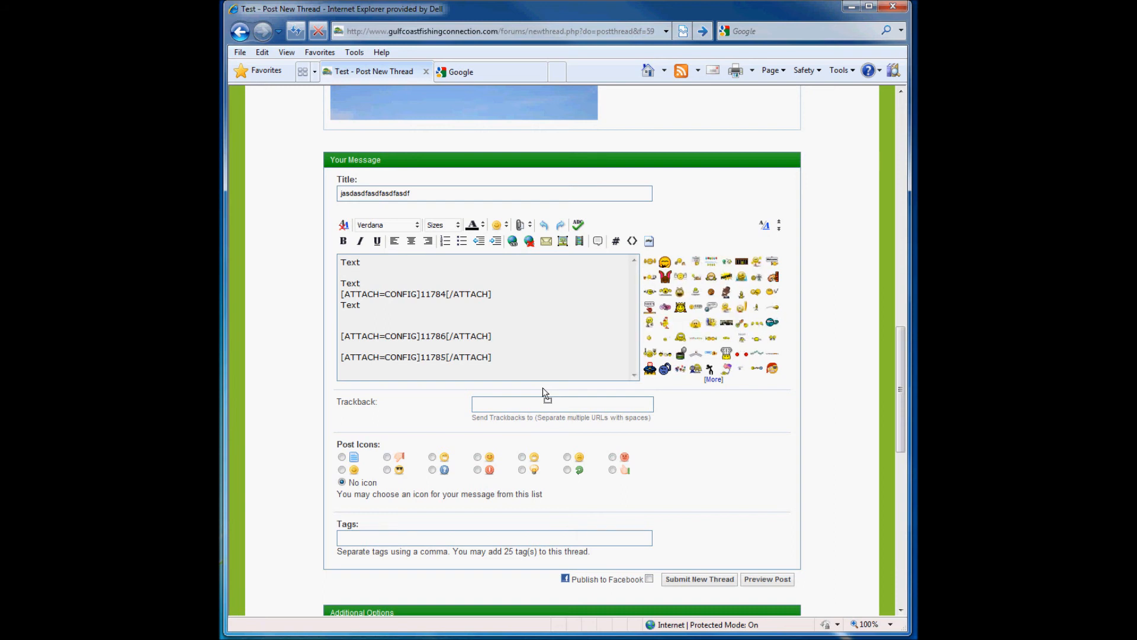
{"action": "key", "text": "BackSpace"}
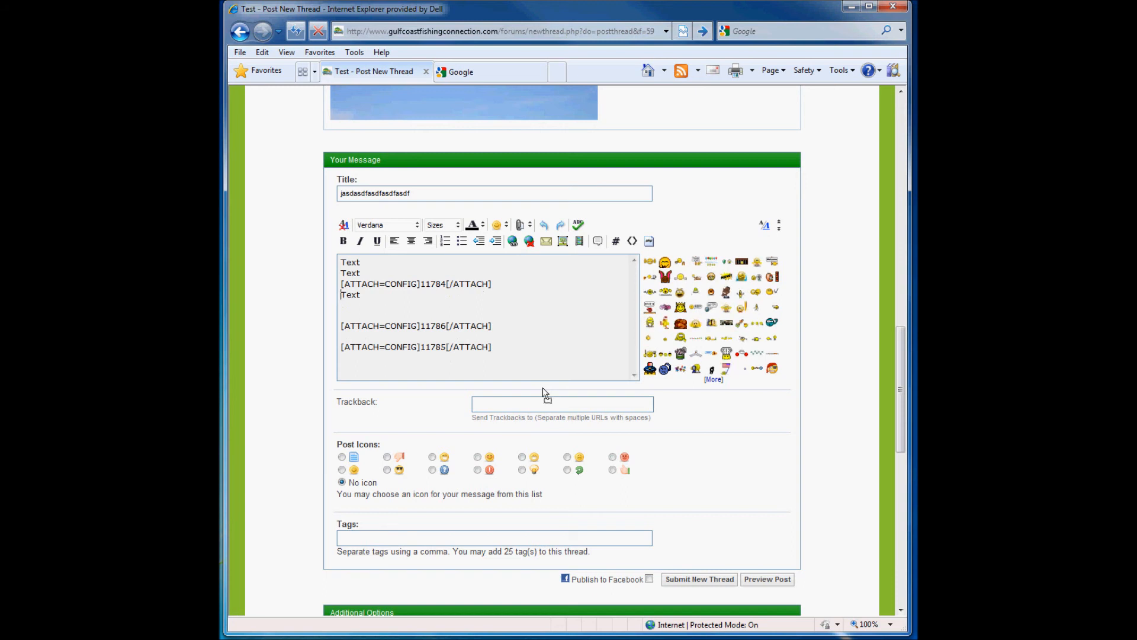
{"action": "key", "text": "shift+End"}
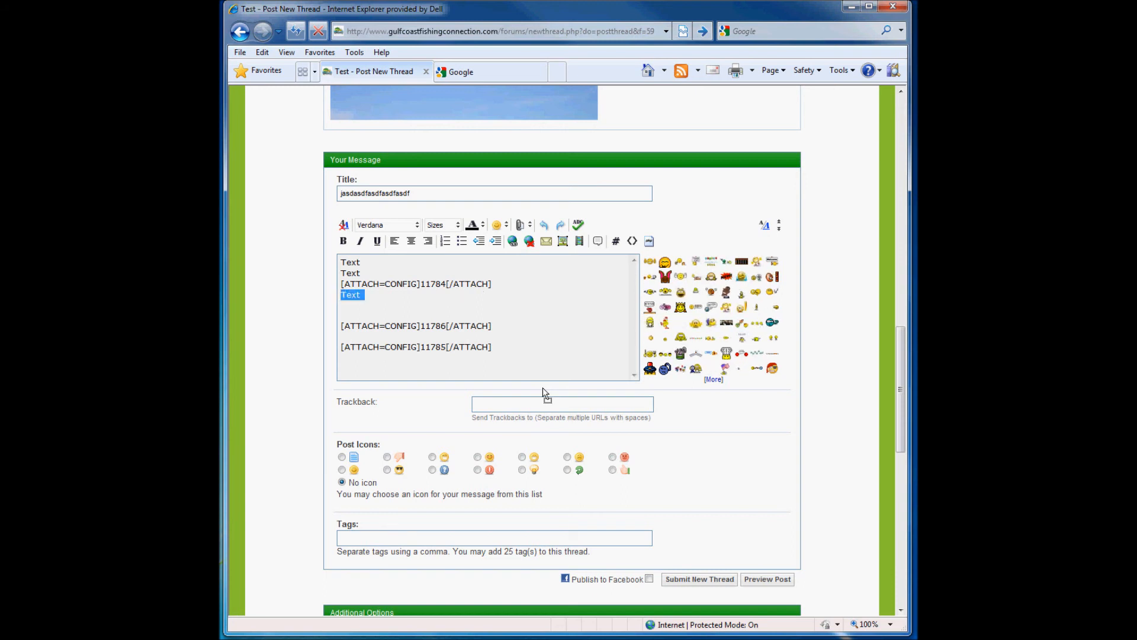
{"action": "key", "text": "Delete"}
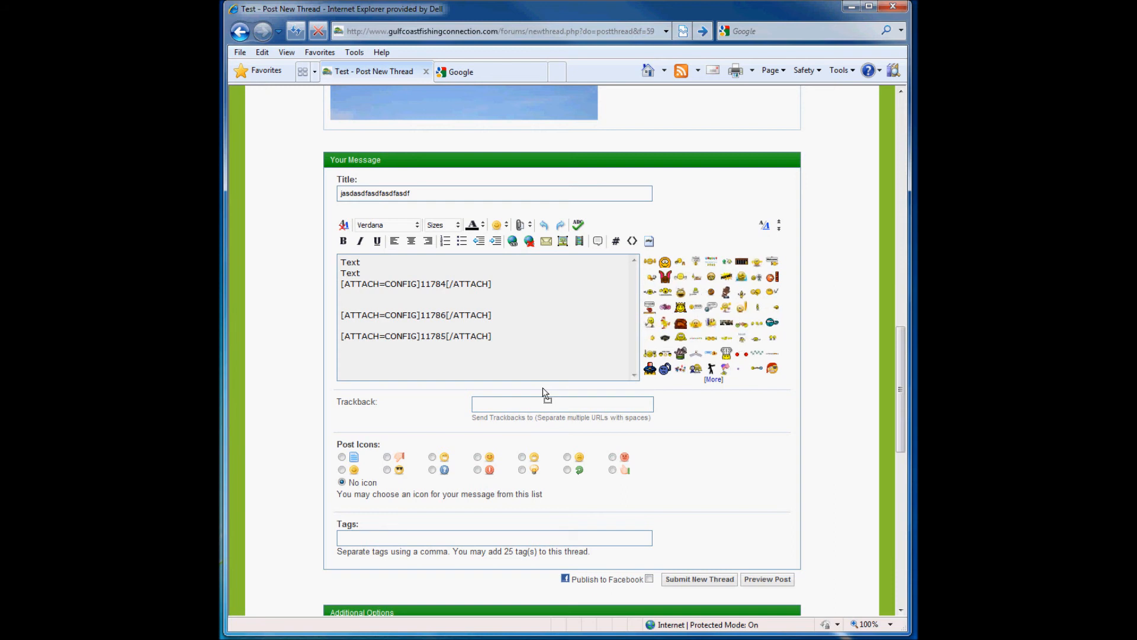
{"action": "key", "text": "ctrl+z"}
{"action": "key", "text": "Down"}
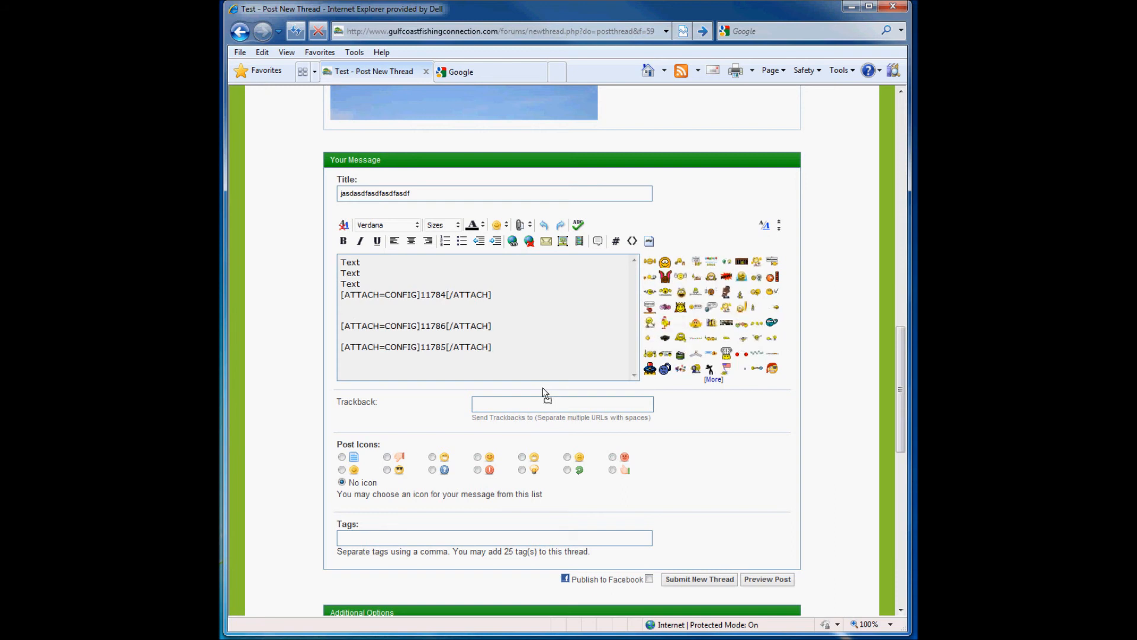
- Delete the blank lines between the three attachment tags
{"action": "key", "text": "Delete"}
{"action": "key", "text": "Delete"}
{"action": "key", "text": "Delete"}
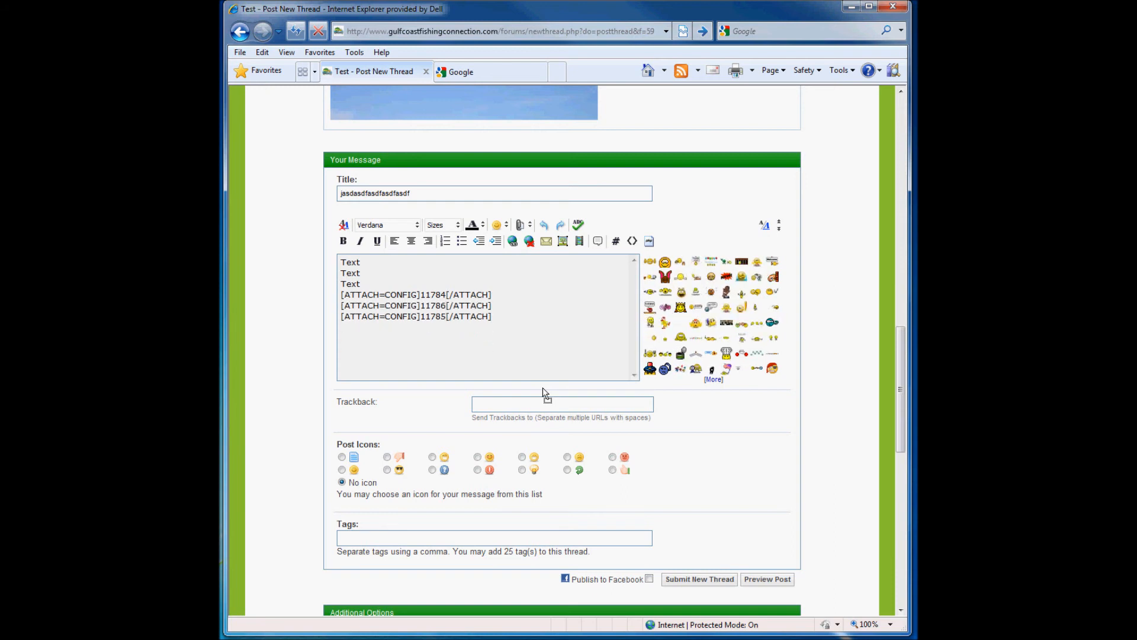
{"action": "key", "text": "Up"}
{"action": "key", "text": "Up"}
{"action": "key", "text": "Up"}
{"action": "key", "text": "Up"}
{"action": "key", "text": "Up"}
{"action": "key", "text": "Down"}
{"action": "key", "text": "Down"}
{"action": "key", "text": "Down"}
{"action": "key", "text": "Down"}
{"action": "key", "text": "Down"}
{"action": "key", "text": "Down"}
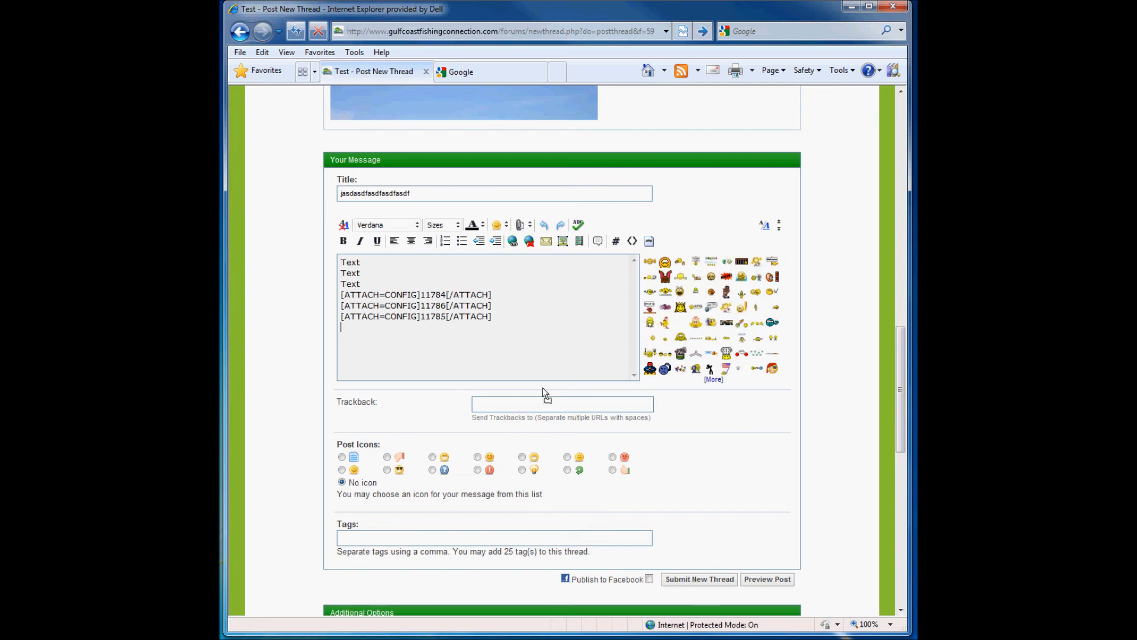
- Preview the post again and check the grouped text lines above the pictures
{"action": "scroll", "coordinate": [545, 393], "scroll_direction": "down", "scroll_amount": 2}
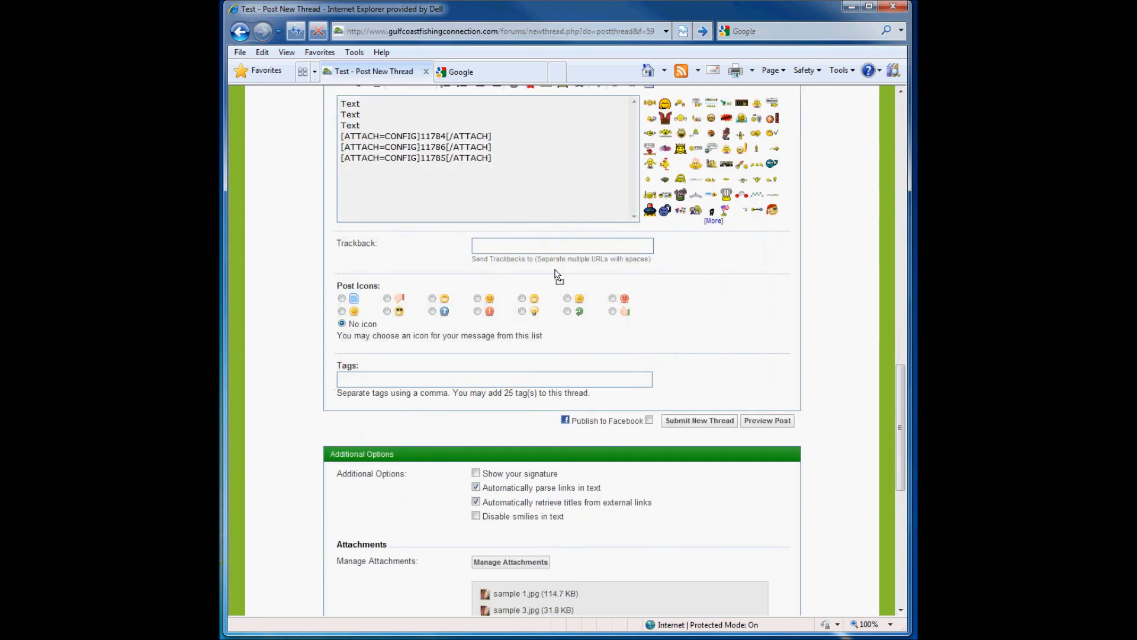
{"action": "scroll", "coordinate": [556, 277], "scroll_direction": "up", "scroll_amount": 1}
{"action": "scroll", "coordinate": [552, 275], "scroll_direction": "up", "scroll_amount": 1}
{"action": "scroll", "coordinate": [552, 276], "scroll_direction": "down", "scroll_amount": 2}
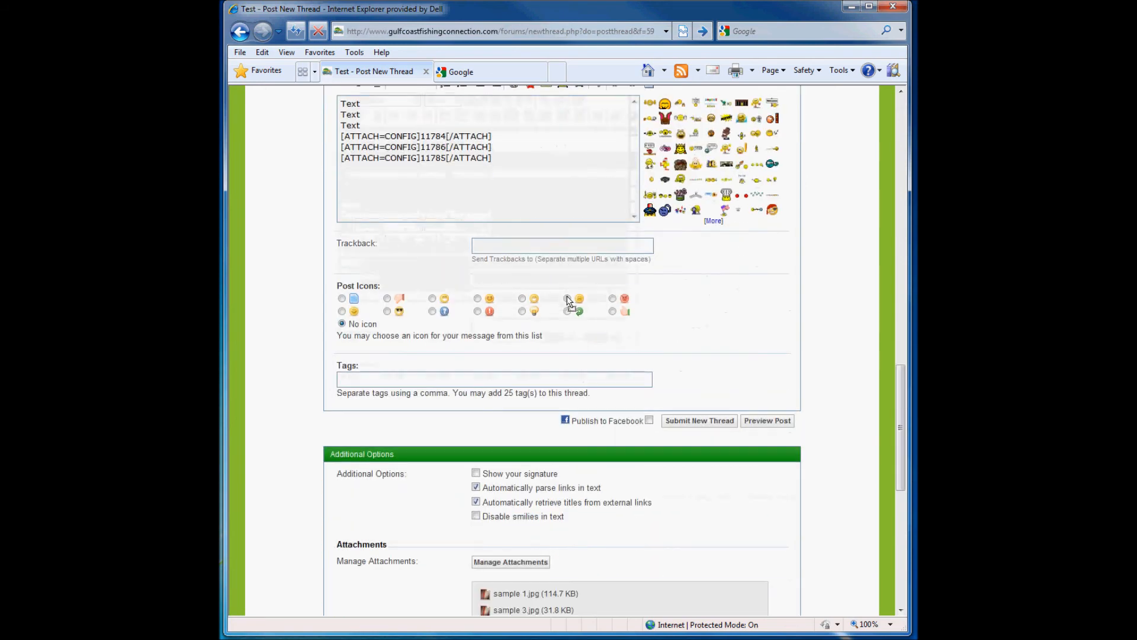
{"action": "left_click", "coordinate": [765, 422]}
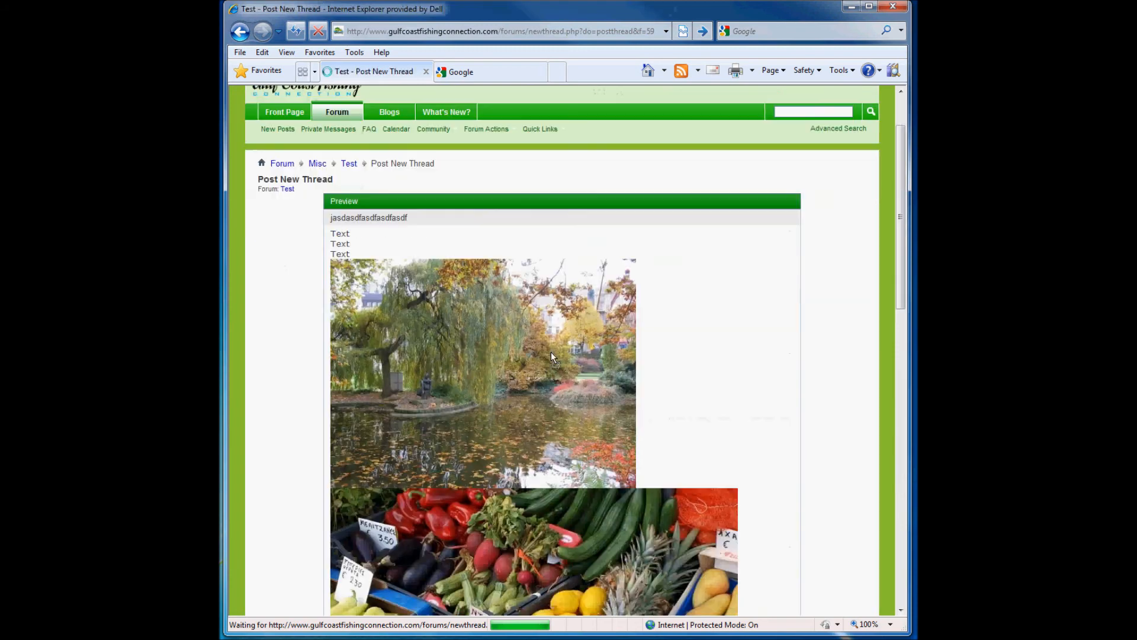
{"action": "mouse_move", "coordinate": [332, 234]}
{"action": "left_mouse_down"}
{"action": "mouse_move", "coordinate": [351, 254]}
{"action": "mouse_move", "coordinate": [351, 244]}
{"action": "left_mouse_up"}
{"action": "left_click", "coordinate": [351, 244]}
- Switch the message editor back to the visual view and delete the three "Text" lines above the pond picture
{"action": "scroll", "coordinate": [351, 244], "scroll_direction": "down", "scroll_amount": 15}
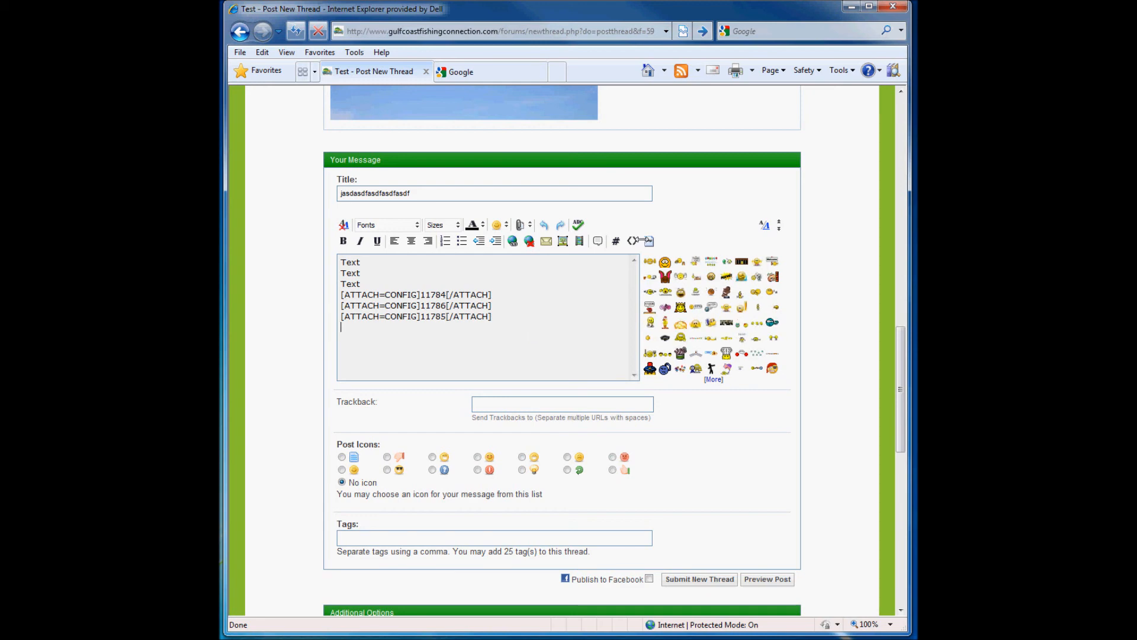
{"action": "left_click", "coordinate": [764, 225]}
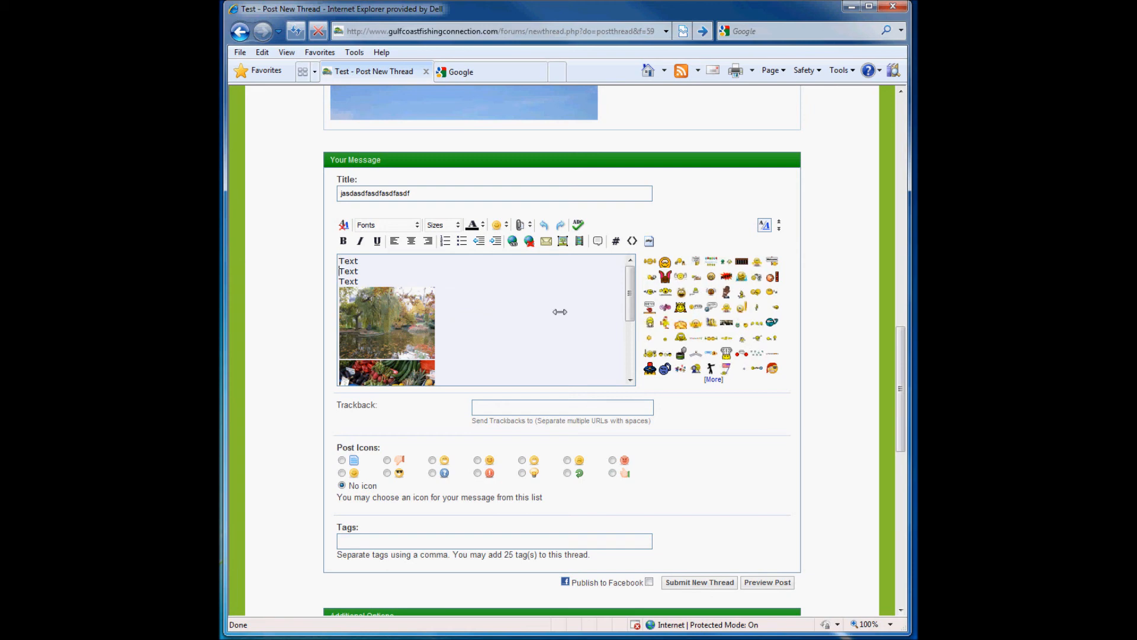
{"action": "key", "text": "shift+Down"}
{"action": "key", "text": "shift+Down"}
{"action": "key", "text": "shift+Down"}
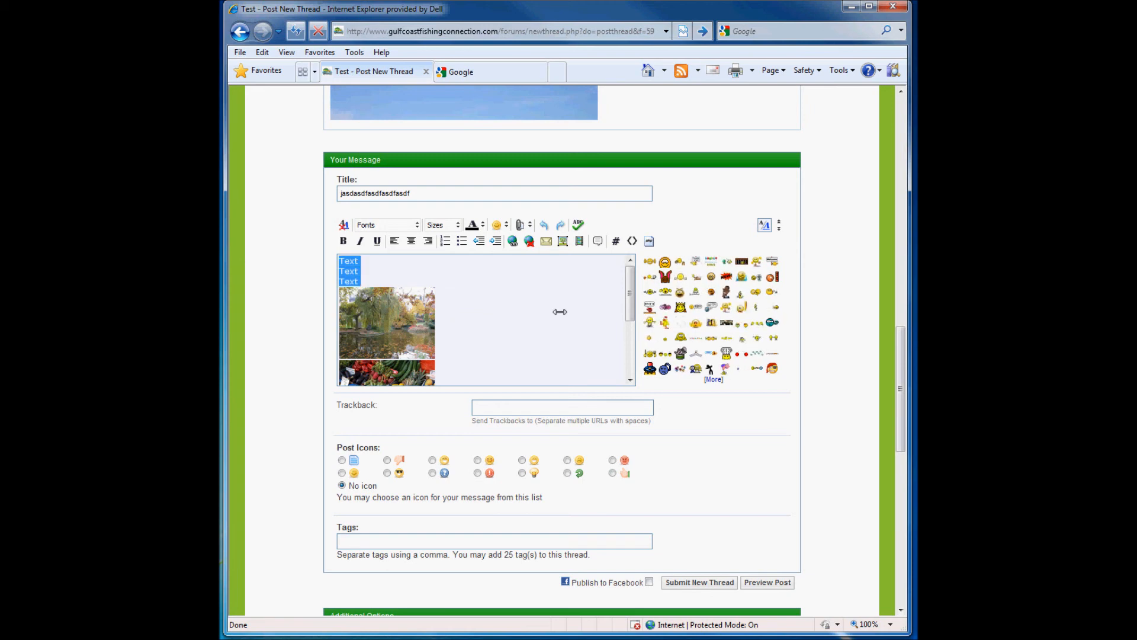
{"action": "key", "text": "Delete"}
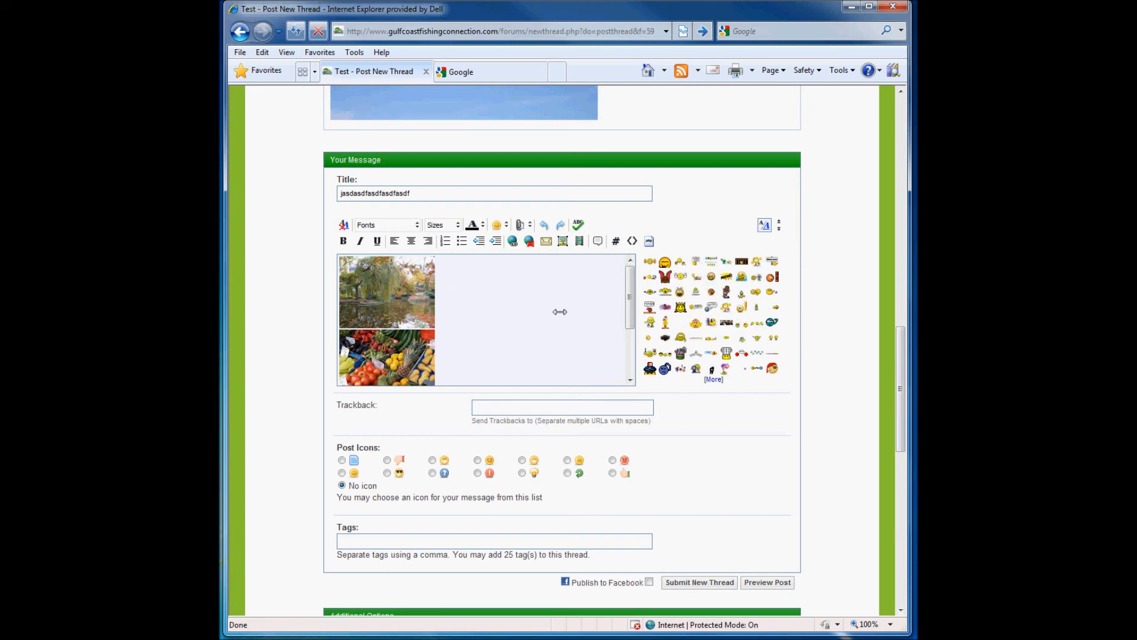
- Insert a blank line between the pond picture and the produce market picture
{"action": "scroll", "coordinate": [560, 312], "scroll_direction": "down", "scroll_amount": 1}
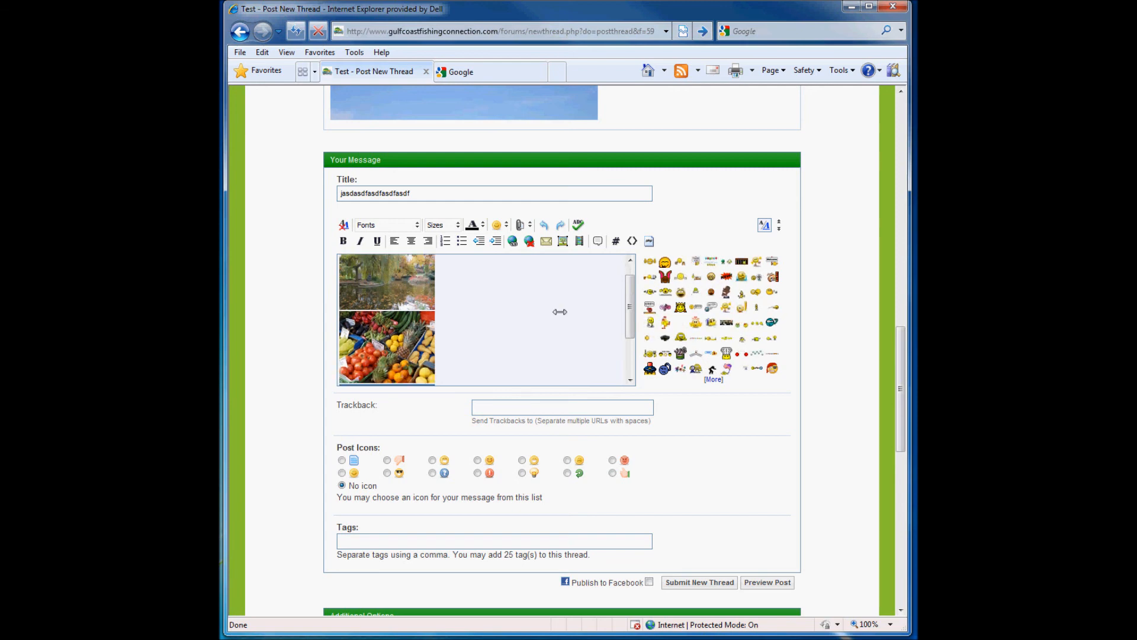
{"action": "key", "text": "Return"}
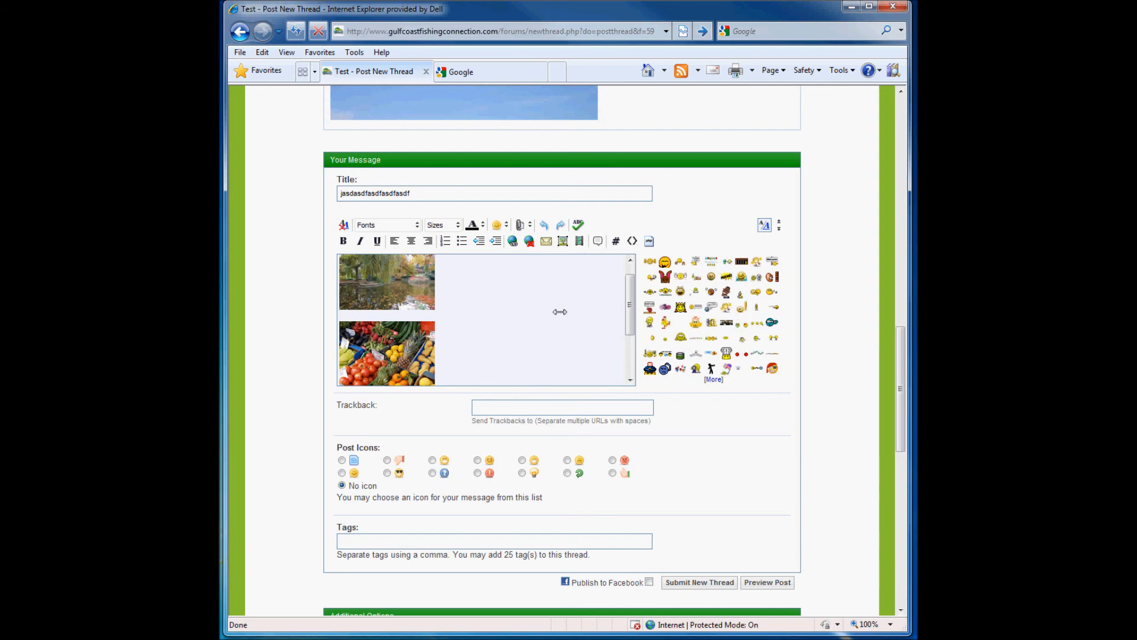
- Add a "Text" line above the produce market picture and another above the hot-air balloon picture
{"action": "scroll", "coordinate": [560, 312], "scroll_direction": "down", "scroll_amount": 3}
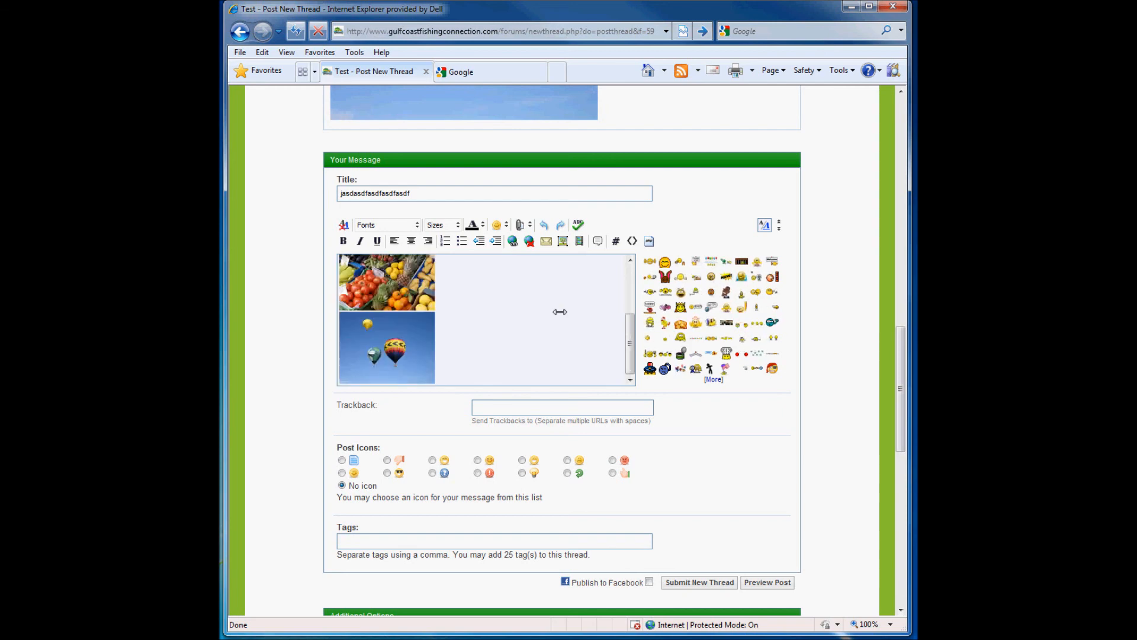
{"action": "scroll", "coordinate": [560, 311], "scroll_direction": "up", "scroll_amount": 2}
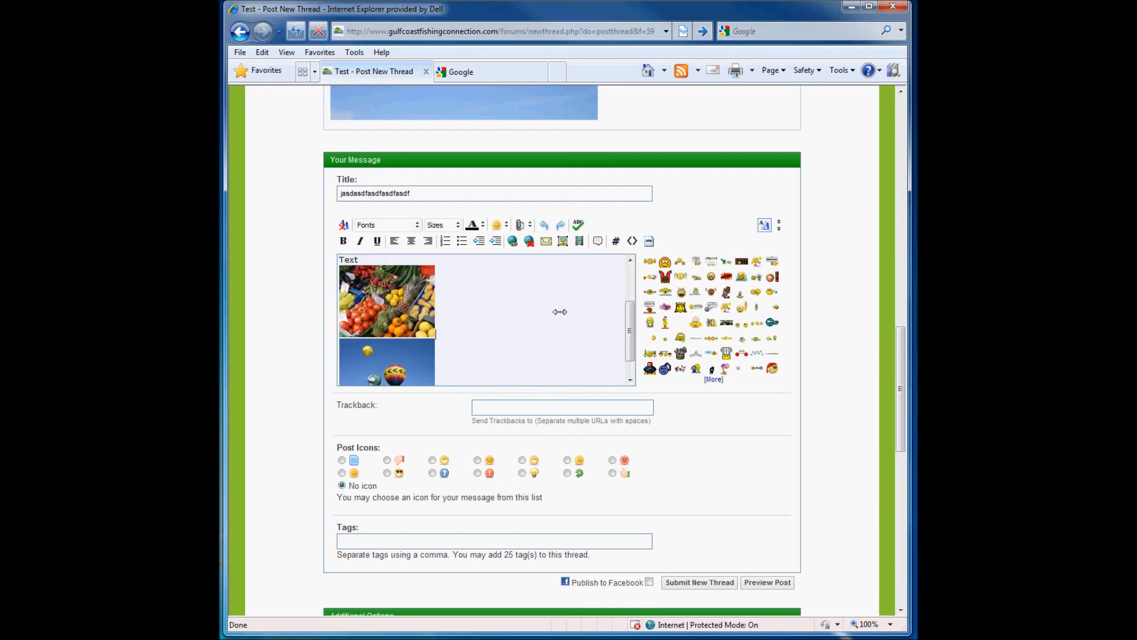
{"action": "key", "text": "Return"}
{"action": "type", "text": "Text"}
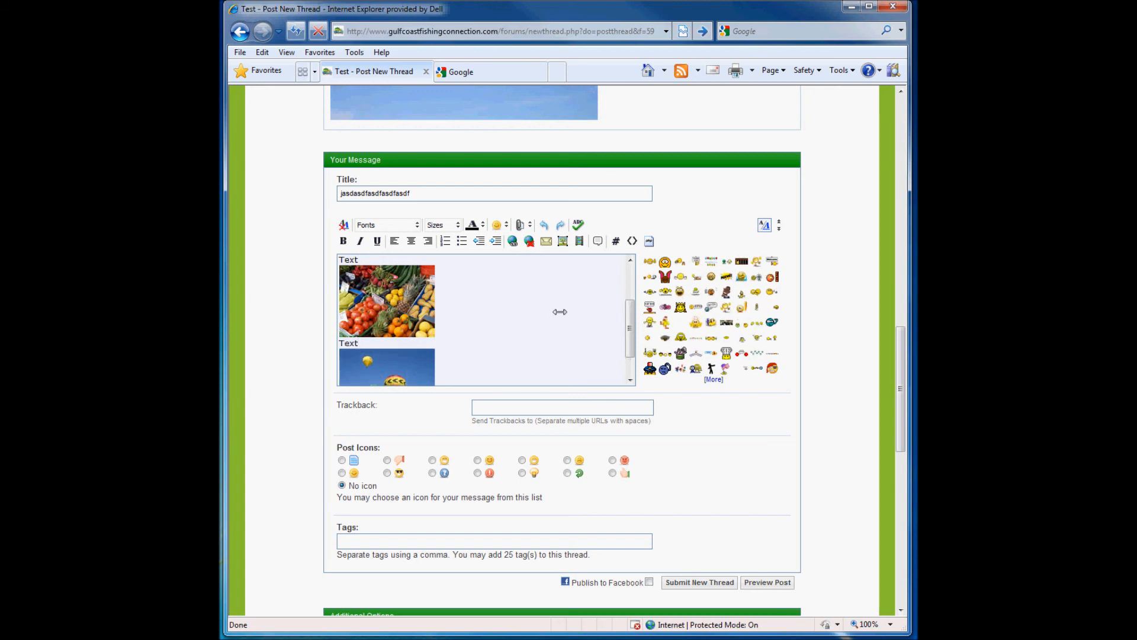
{"action": "scroll", "coordinate": [560, 311], "scroll_direction": "up", "scroll_amount": 1}
{"action": "scroll", "coordinate": [560, 312], "scroll_direction": "up", "scroll_amount": 3}
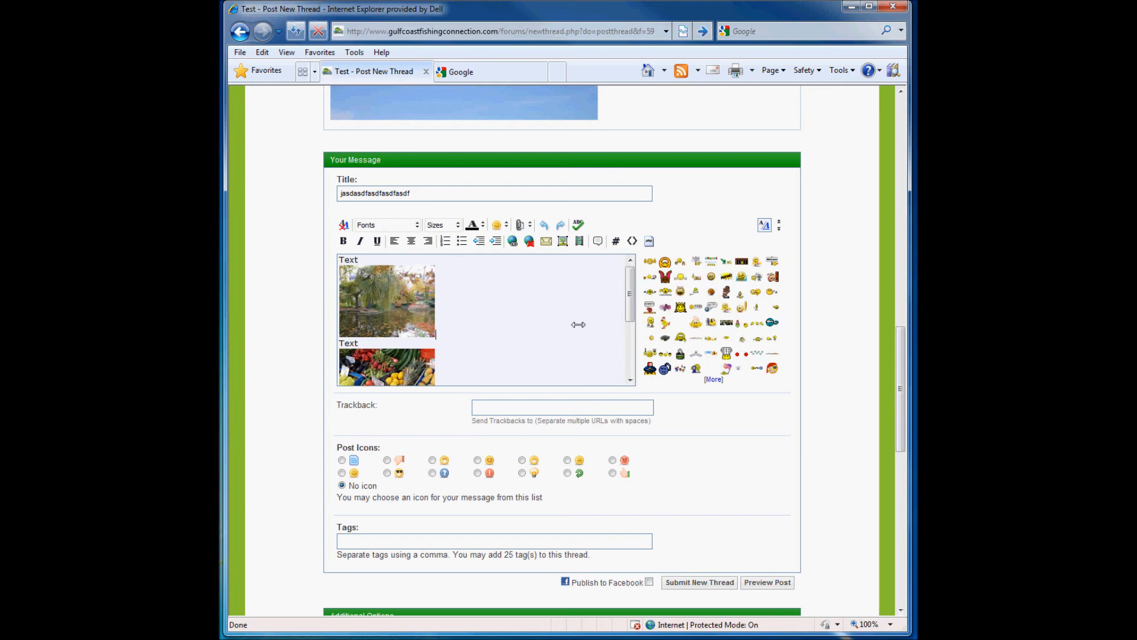
- Insert a blank line below the hot-air balloon picture at the end of the message
{"action": "scroll", "coordinate": [621, 350], "scroll_direction": "down", "scroll_amount": 3}
{"action": "scroll", "coordinate": [616, 358], "scroll_direction": "down", "scroll_amount": 1}
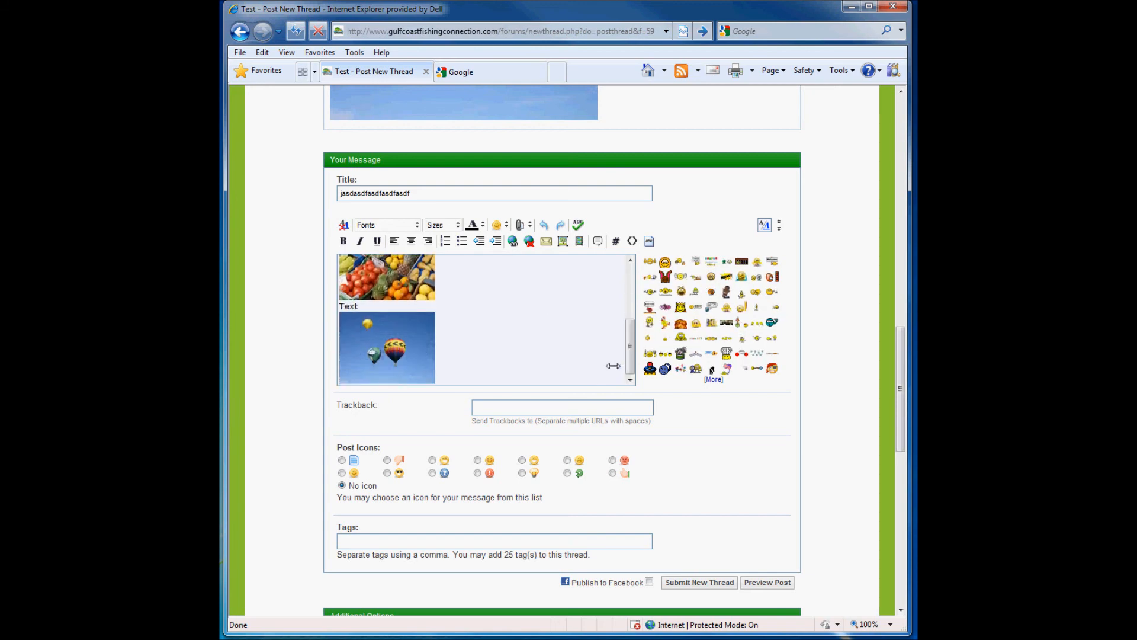
{"action": "scroll", "coordinate": [550, 354], "scroll_direction": "down", "scroll_amount": 2}
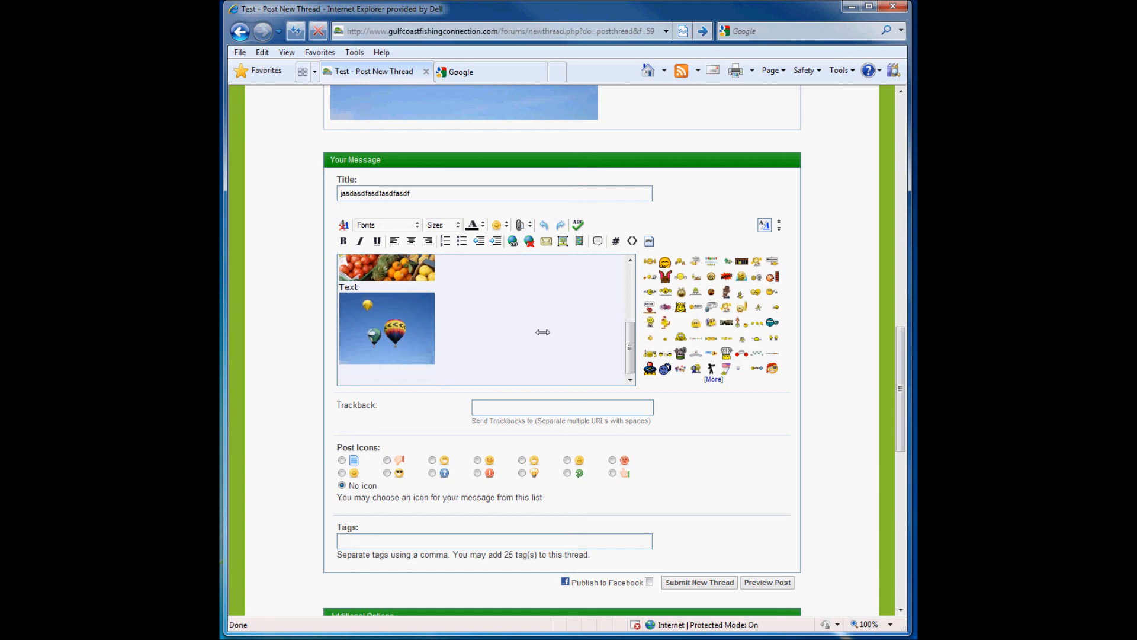
- Open the attachment manager from the message editor to view the uploaded and attached files, and close it without inserting any
{"action": "left_click", "coordinate": [523, 225]}
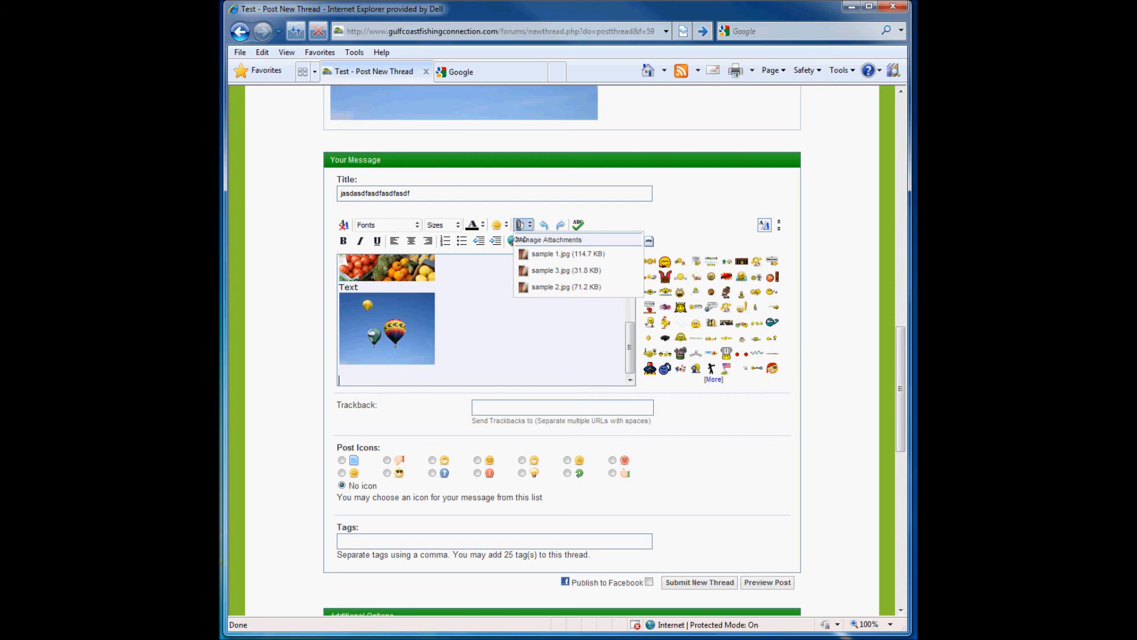
{"action": "left_click", "coordinate": [520, 239]}
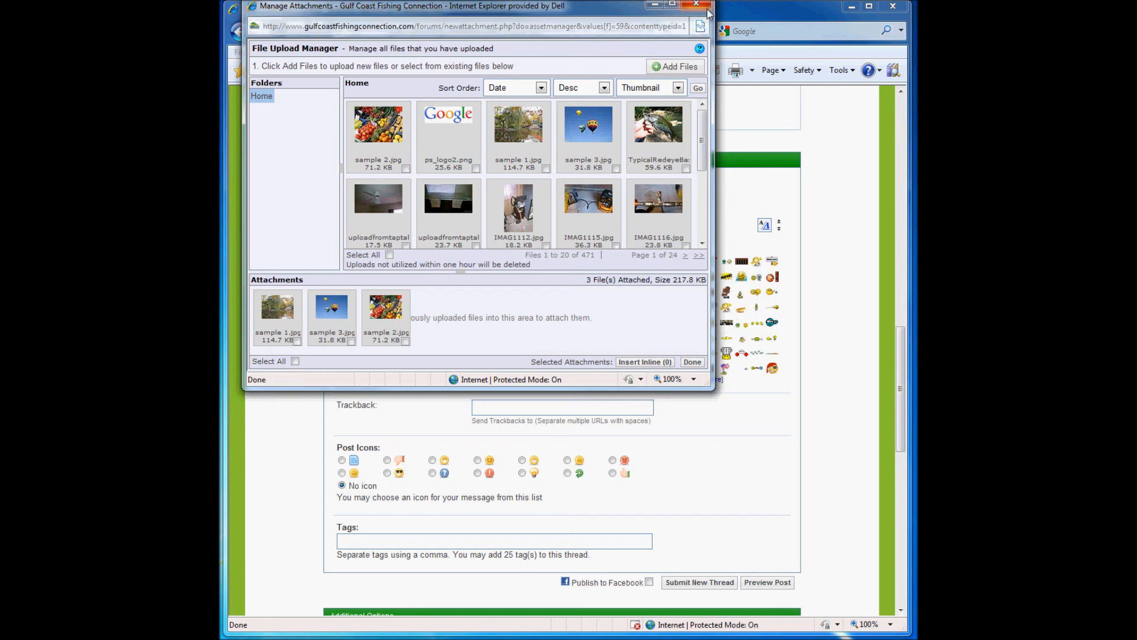
{"action": "left_click", "coordinate": [706, 6]}
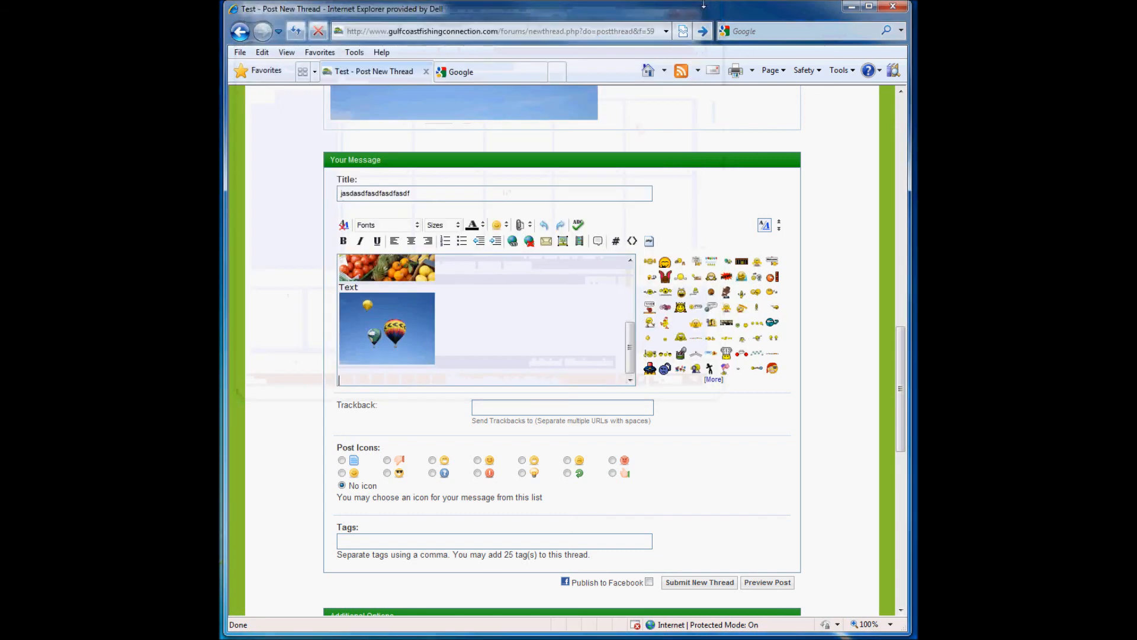
- Review the rest of the new thread form down to the attachments list under the additional options
{"action": "scroll", "coordinate": [564, 305], "scroll_direction": "down", "scroll_amount": 2}
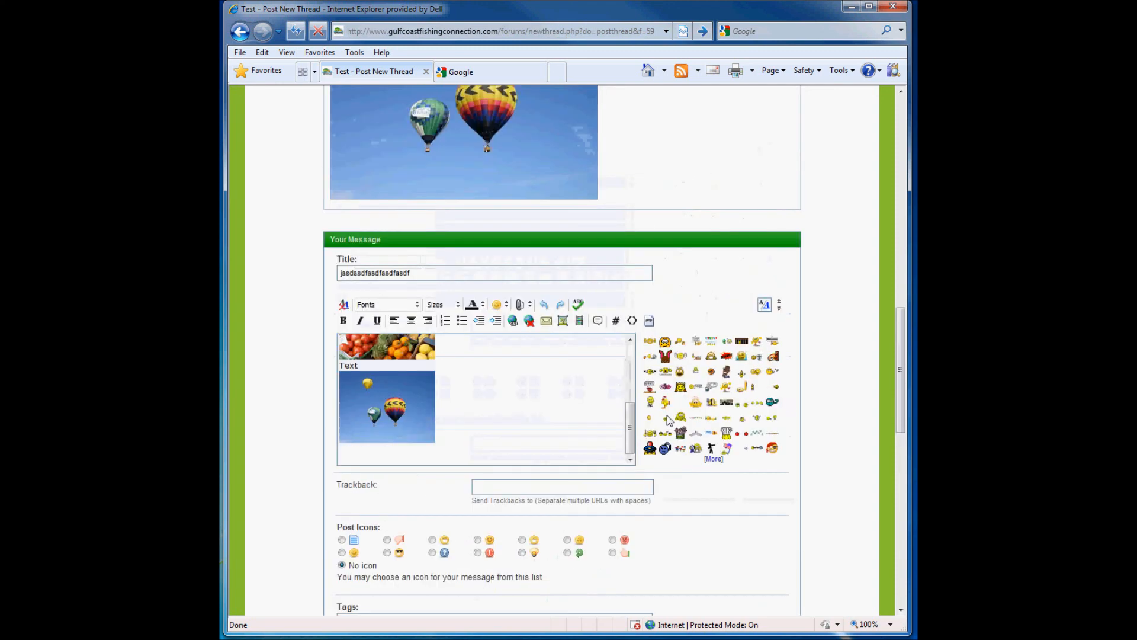
{"action": "scroll", "coordinate": [589, 391], "scroll_direction": "down", "scroll_amount": 2}
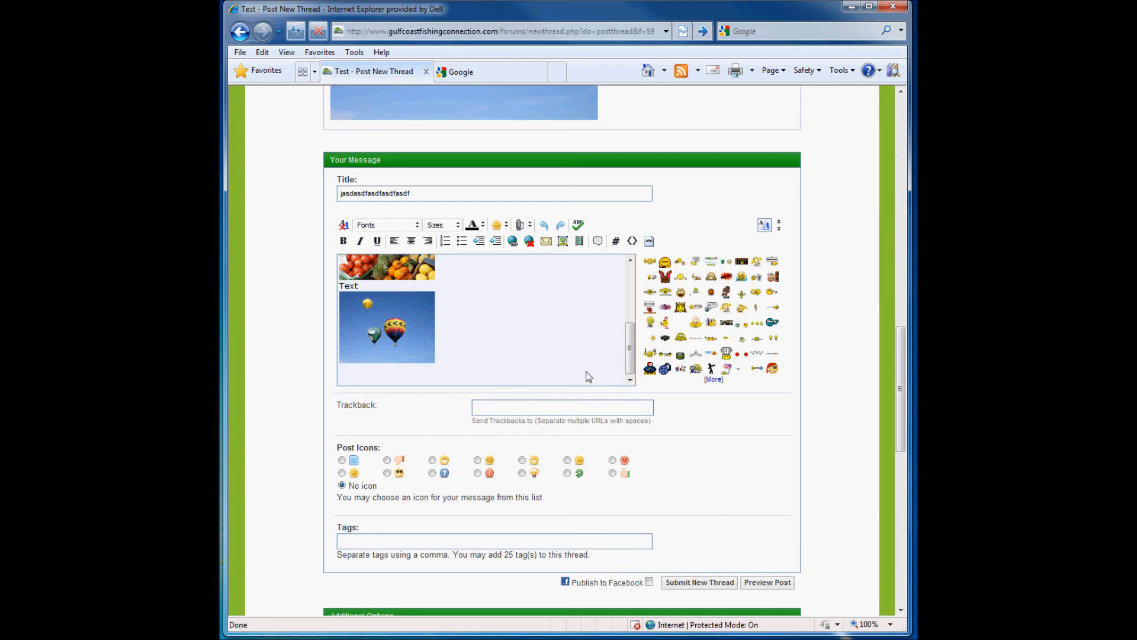
{"action": "scroll", "coordinate": [588, 377], "scroll_direction": "down", "scroll_amount": 2}
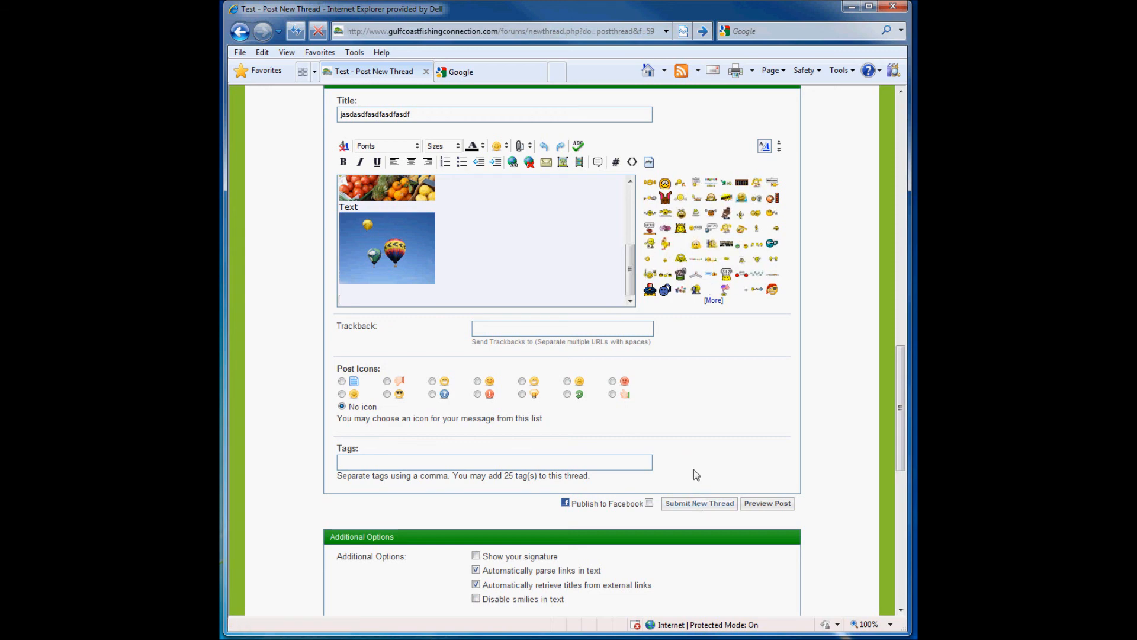
{"action": "scroll", "coordinate": [694, 433], "scroll_direction": "down", "scroll_amount": 6}
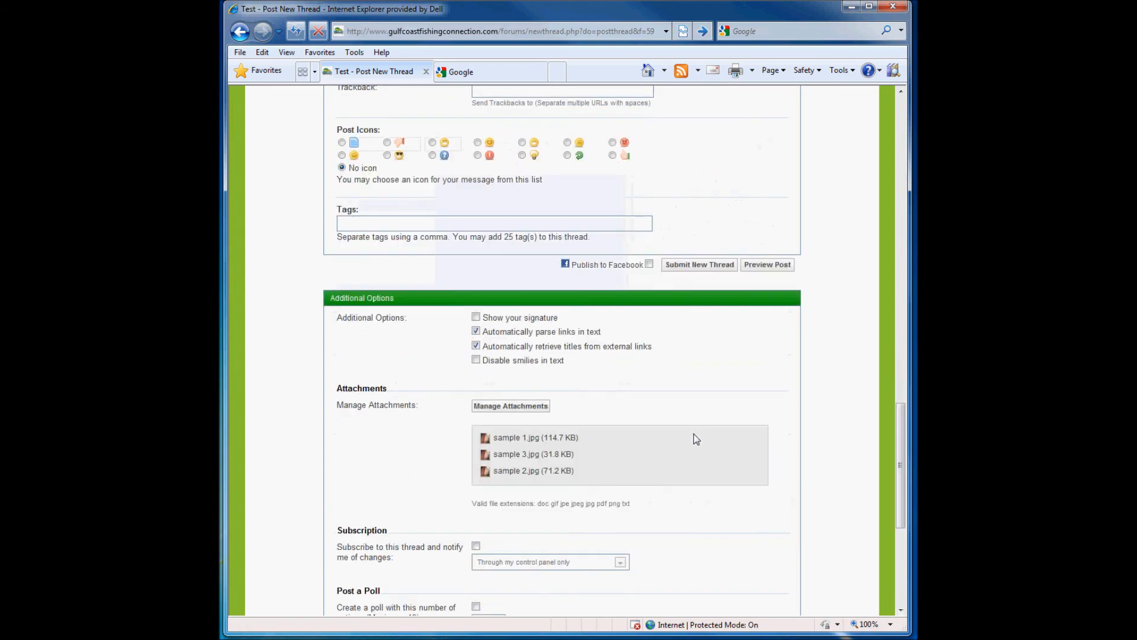